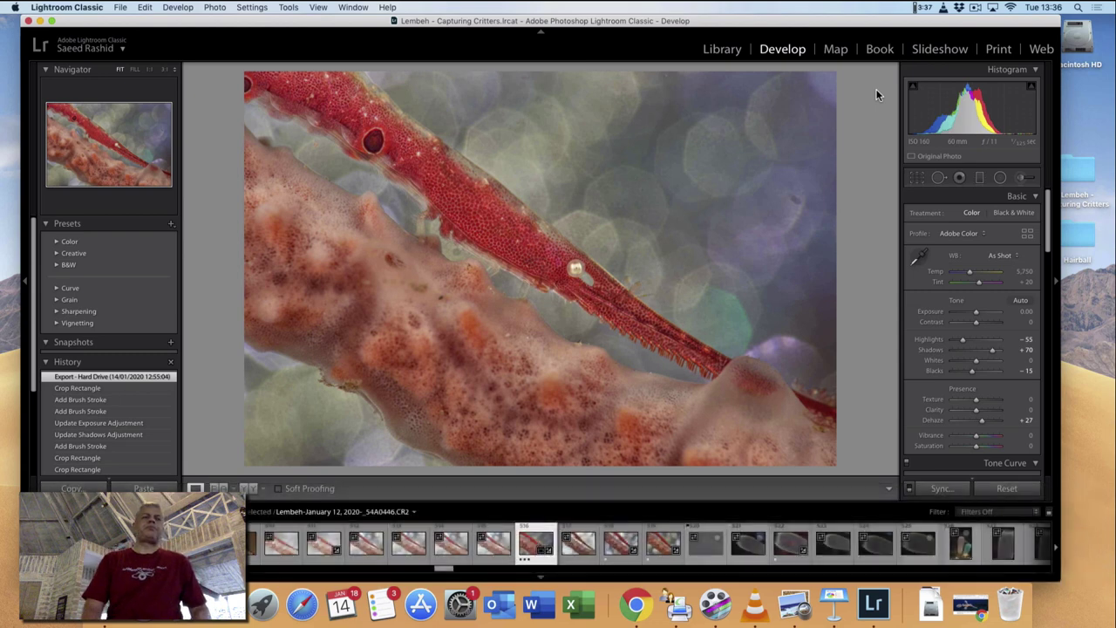
Quit Lightroom Classic and move the Lembeh - Capturing Critters folder to the desktop's top centre
key(super+q)
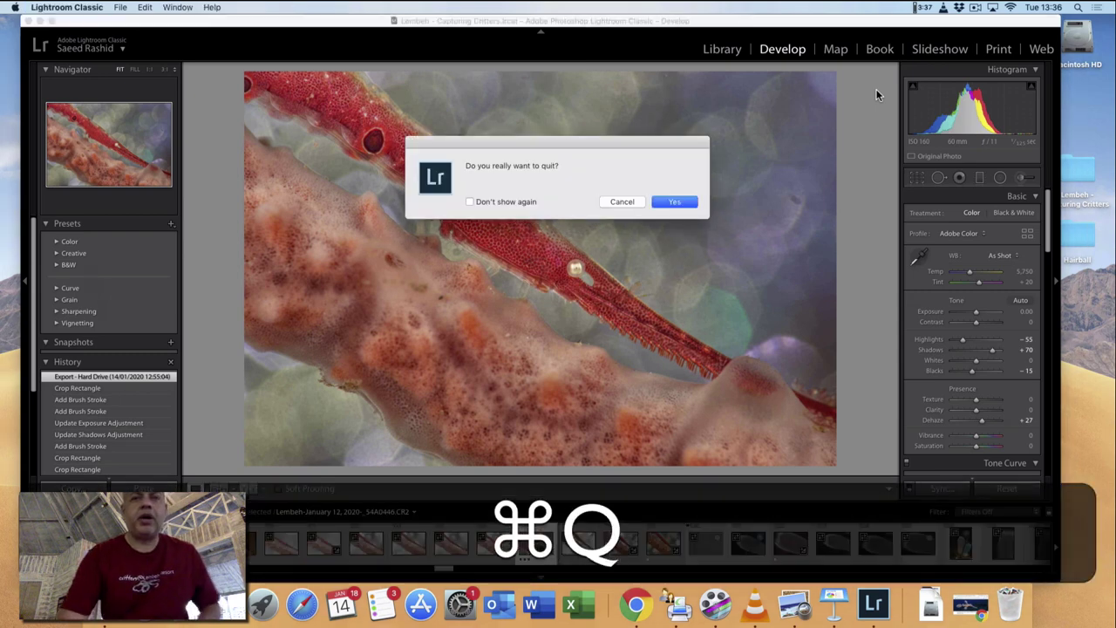
key(Return)
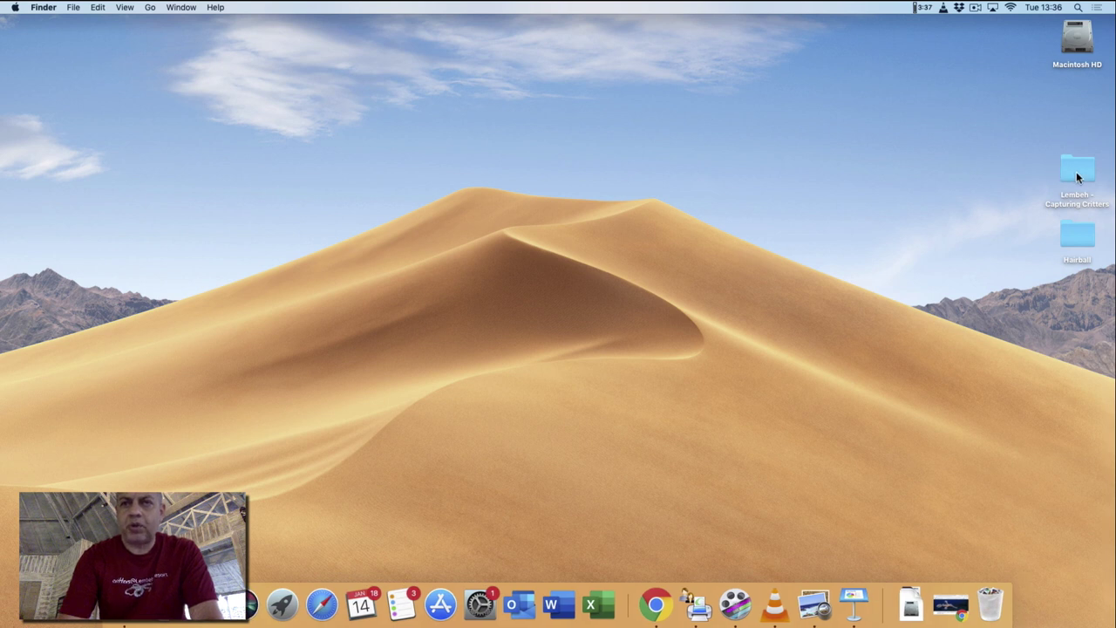
drag(1077, 176, 685, 148)
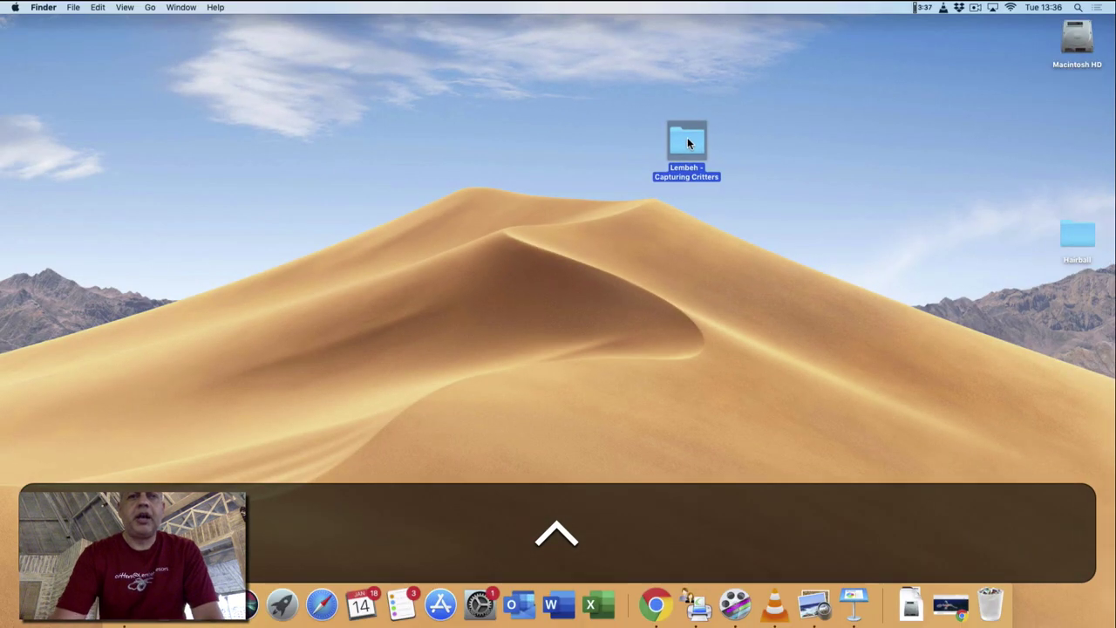
Open the Lembeh - Capturing Critters folder and check its files in List view, then return to Icon view
double_click(687, 141)
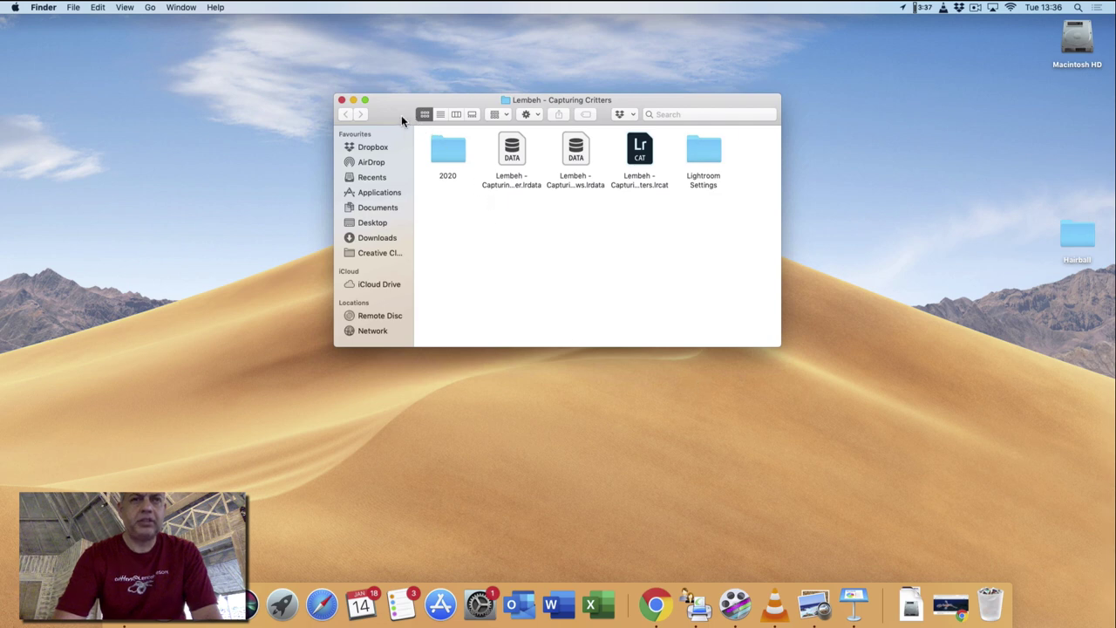
click(440, 114)
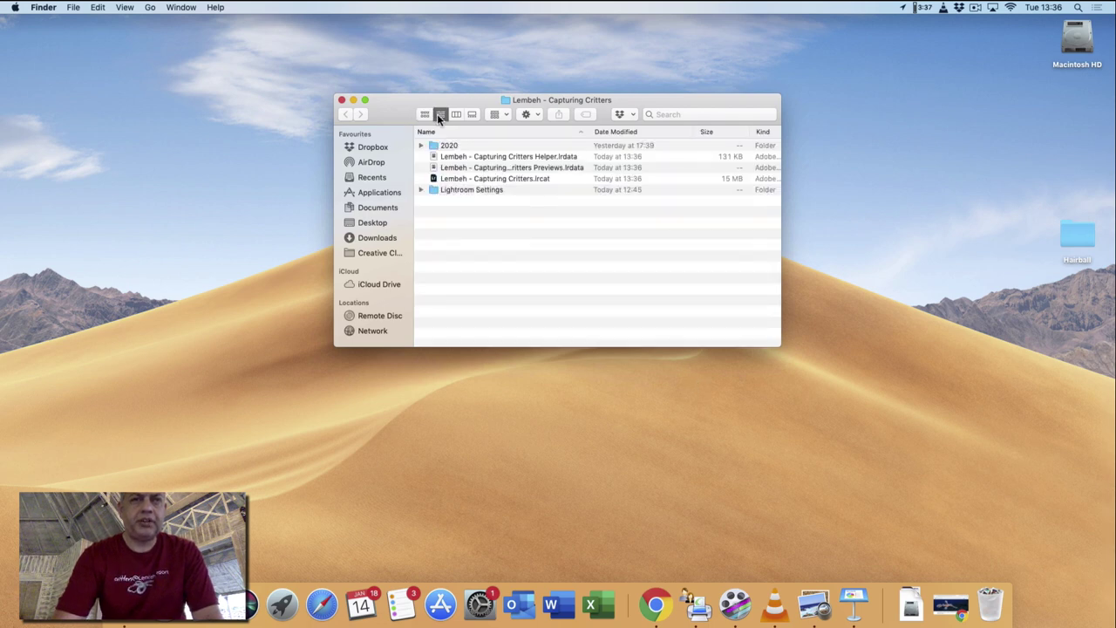
click(495, 158)
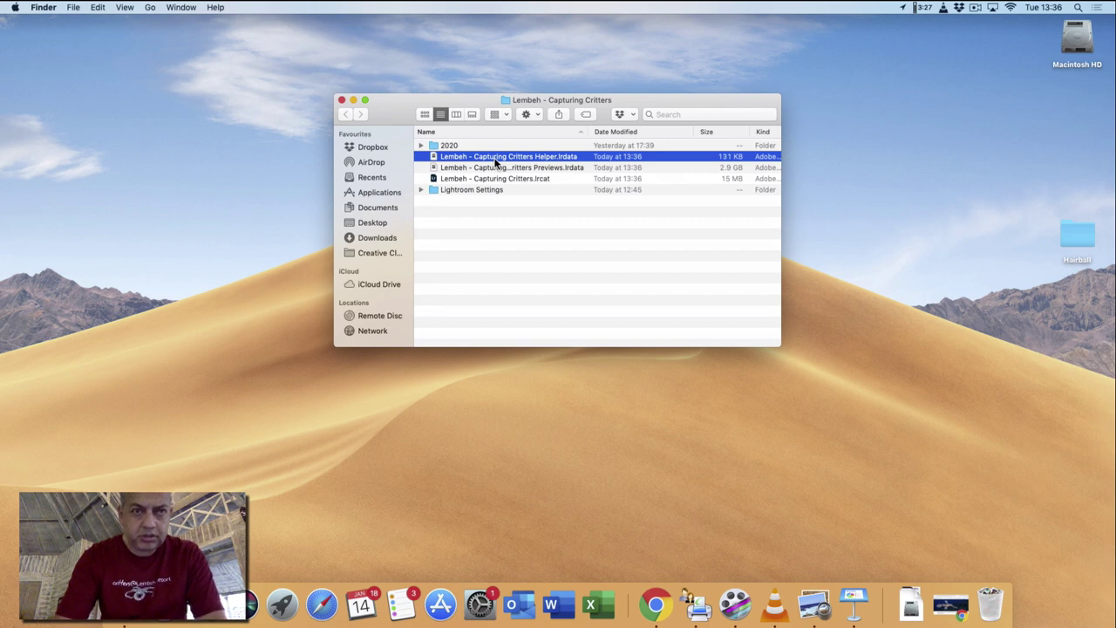
click(426, 115)
click(575, 258)
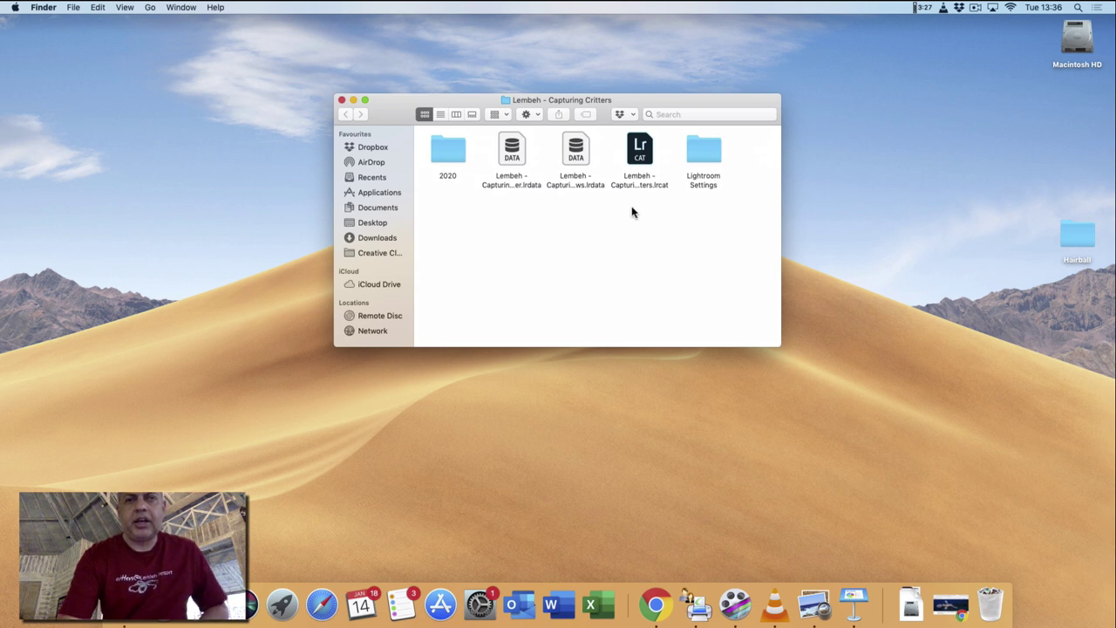
Put the catalog beside 2020, with both lrdata files and Lightroom Settings in the row below
drag(603, 159, 533, 263)
drag(653, 154, 521, 171)
drag(706, 155, 520, 158)
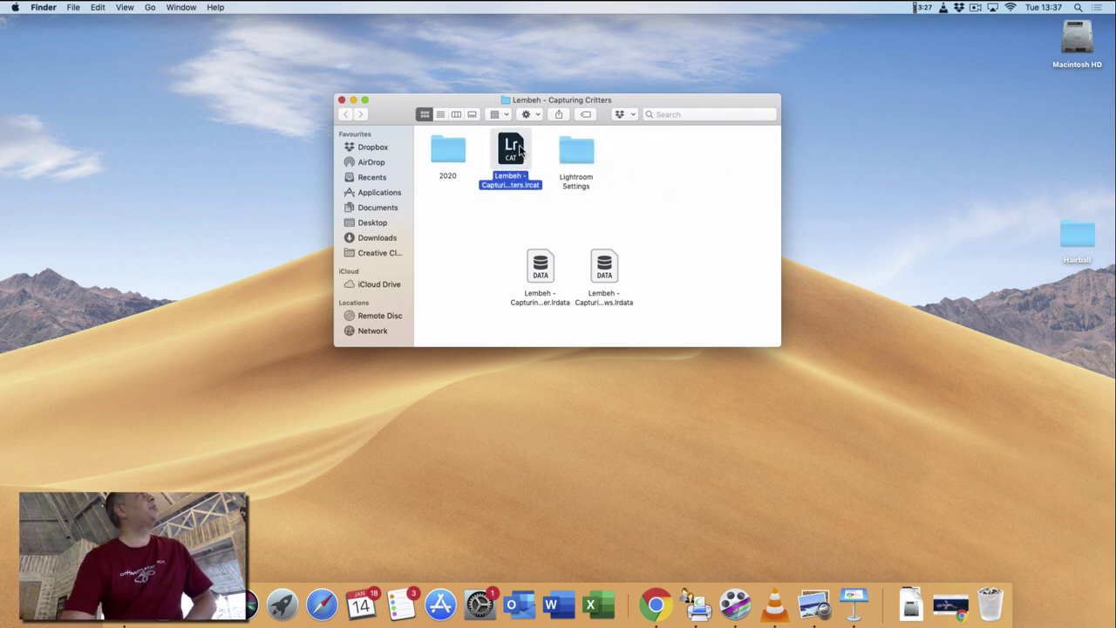
click(625, 172)
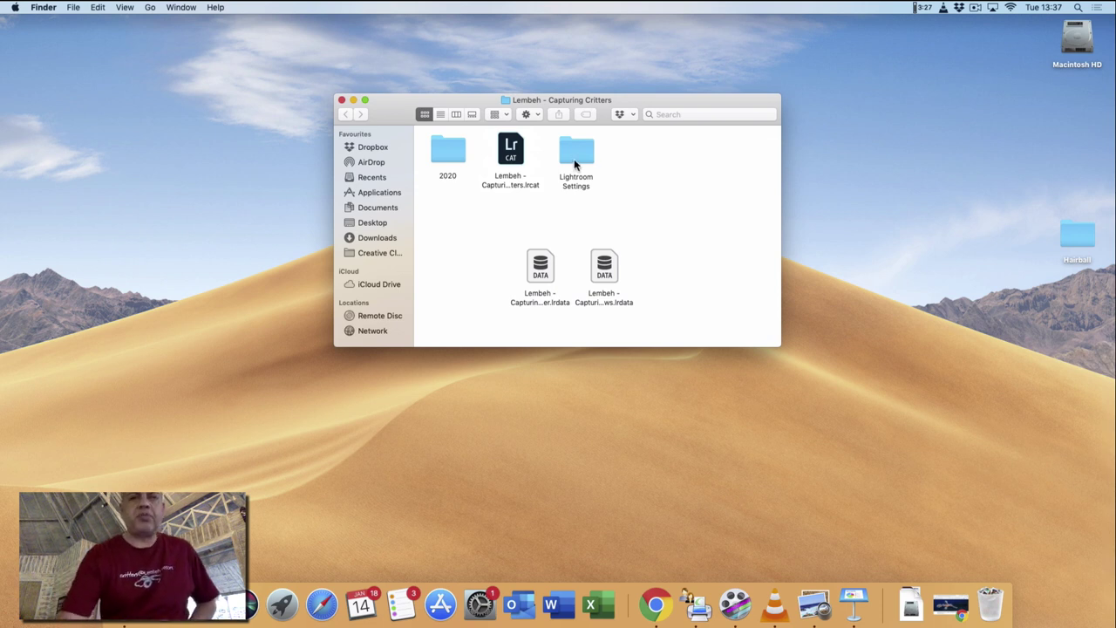
drag(575, 161, 672, 270)
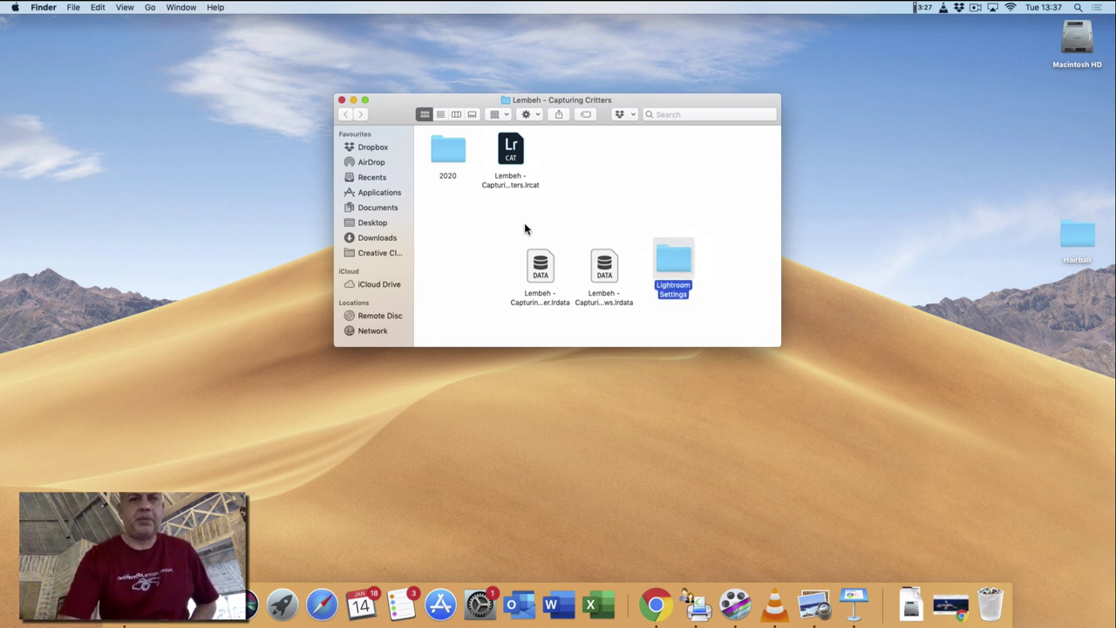
double_click(451, 154)
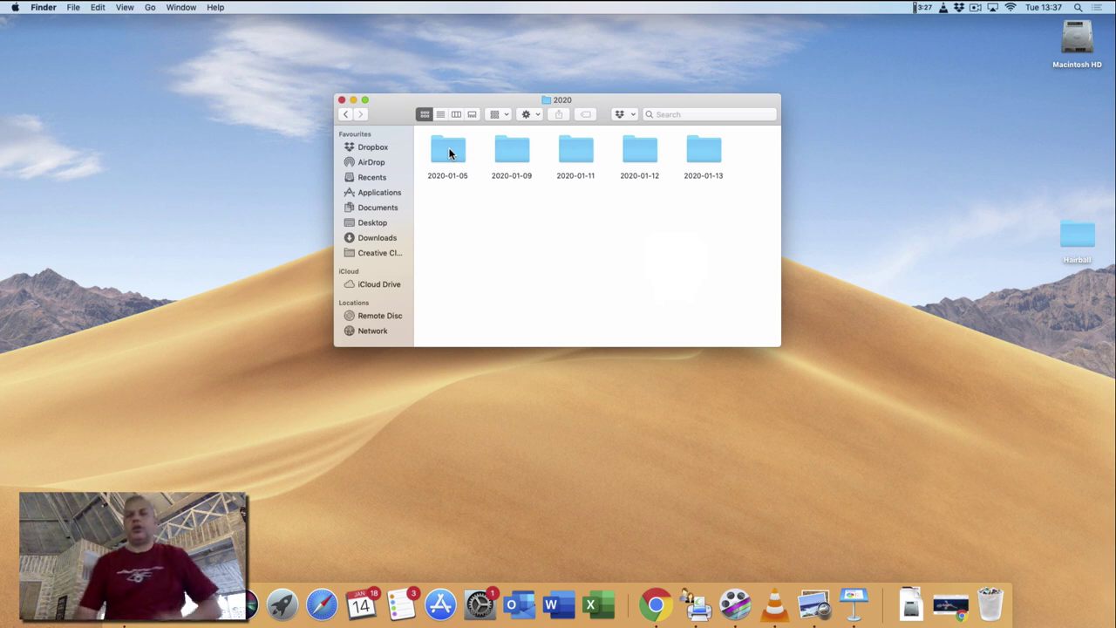
double_click(449, 153)
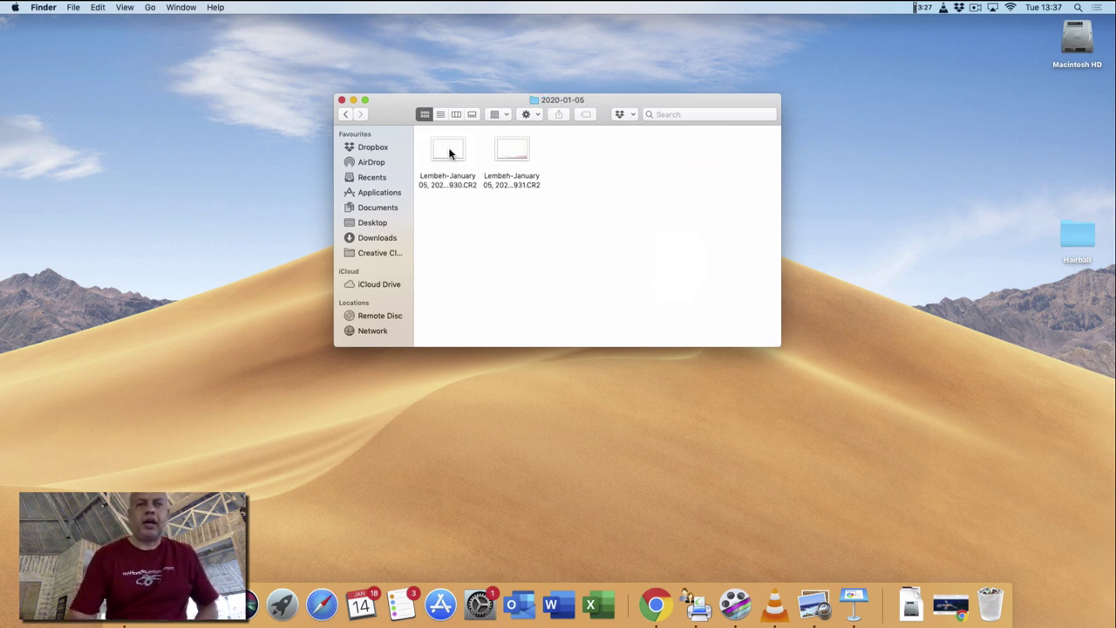
click(352, 115)
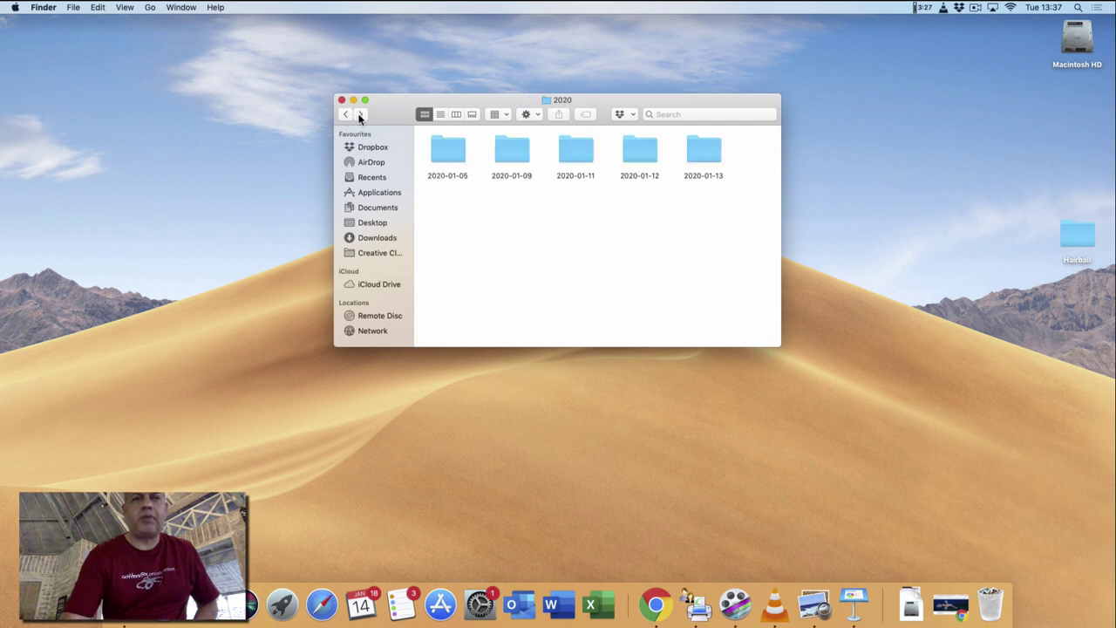
click(503, 156)
double_click(503, 156)
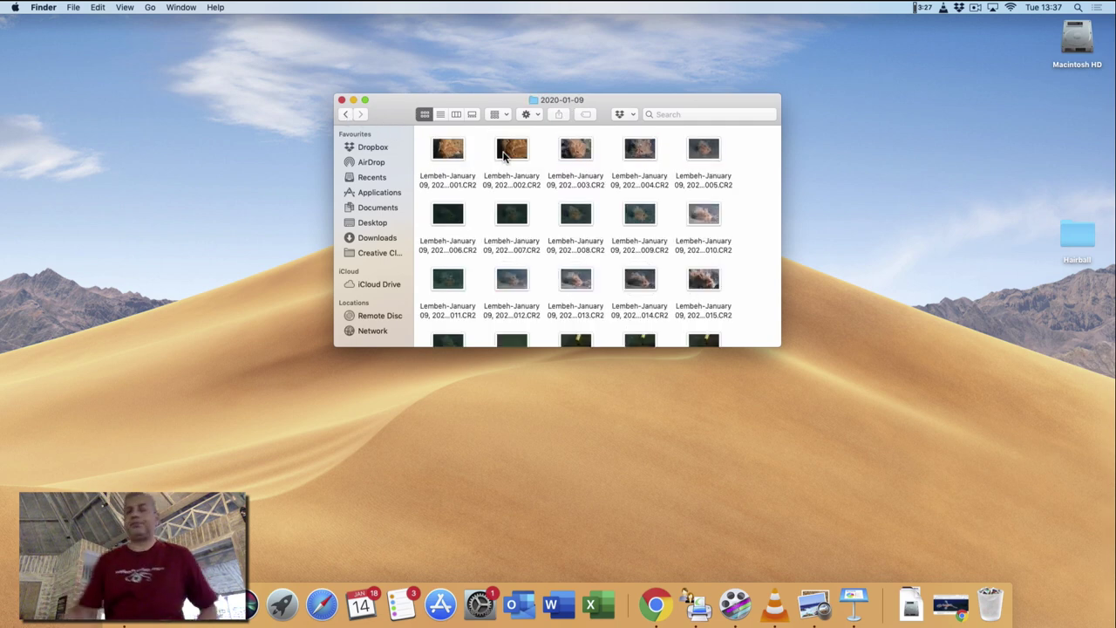
click(344, 115)
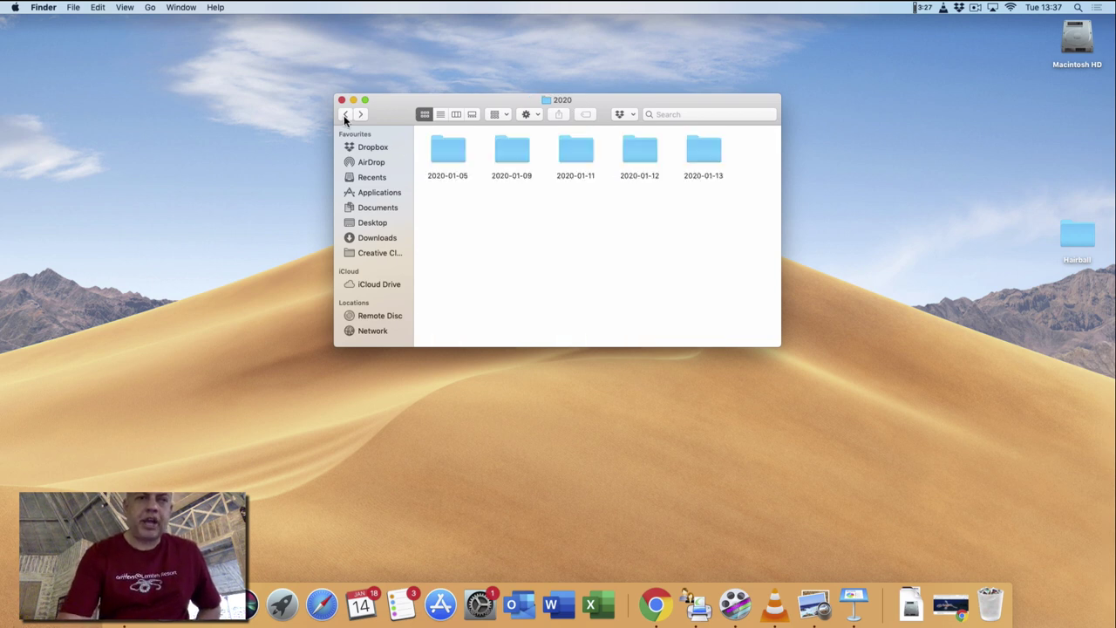
click(345, 115)
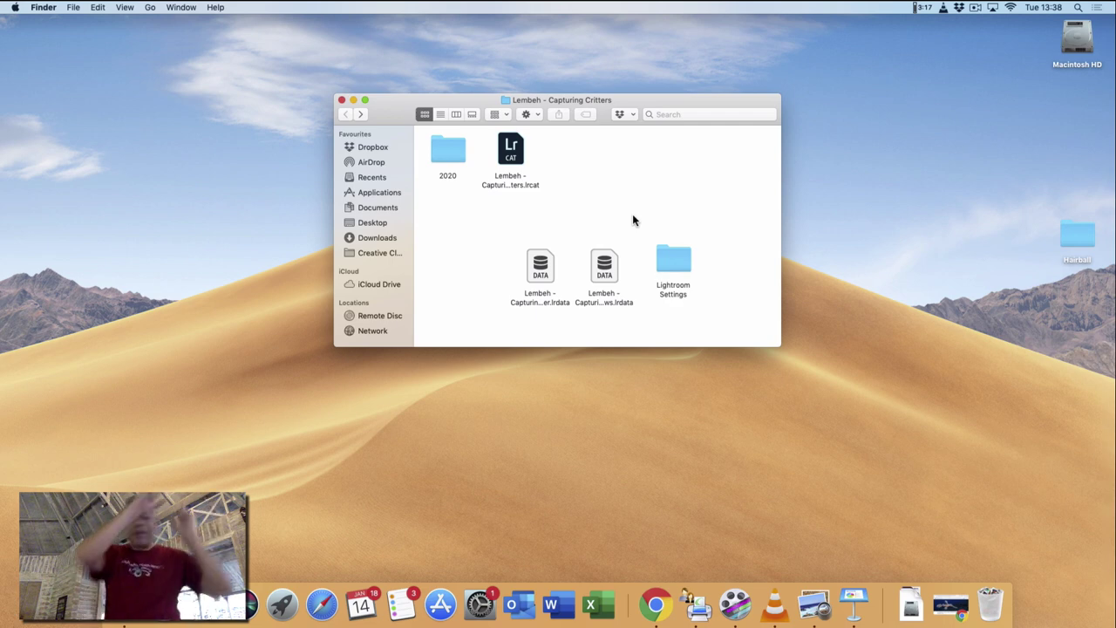
Close the catalog folder window and relaunch Lightroom Classic through a Spotlight search for 'lig'
key(super+w)
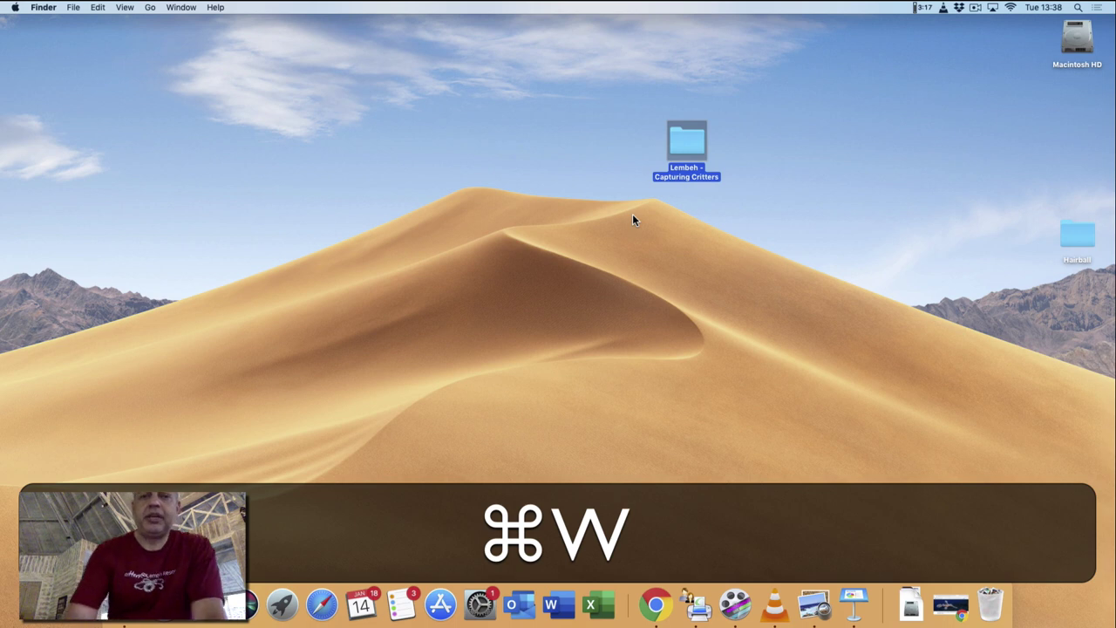
key(super+space)
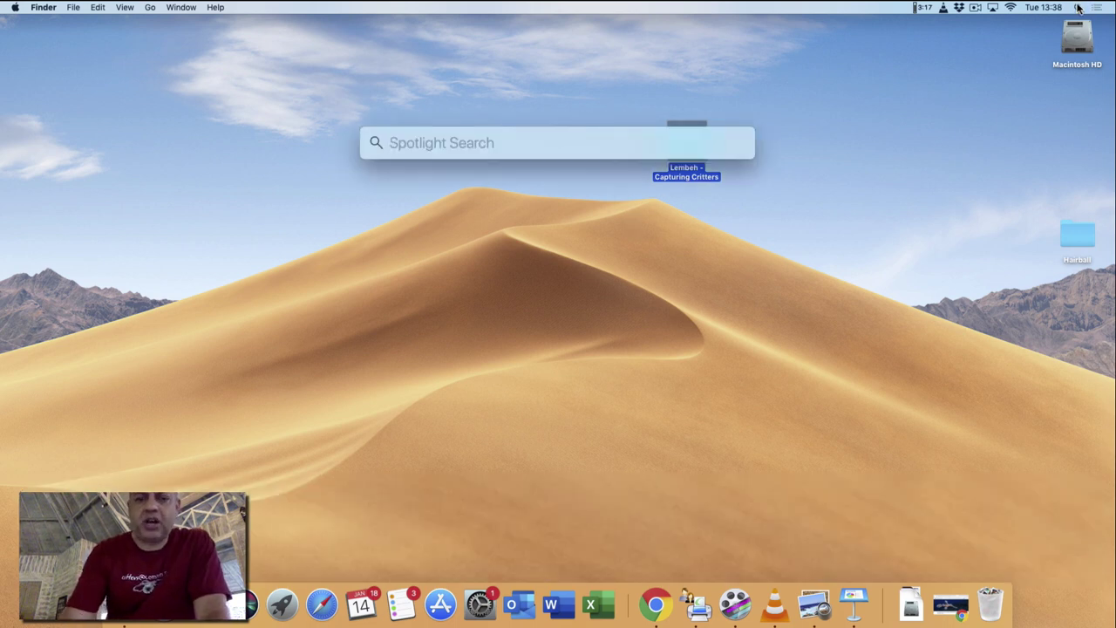
text(lig)
key(Return)
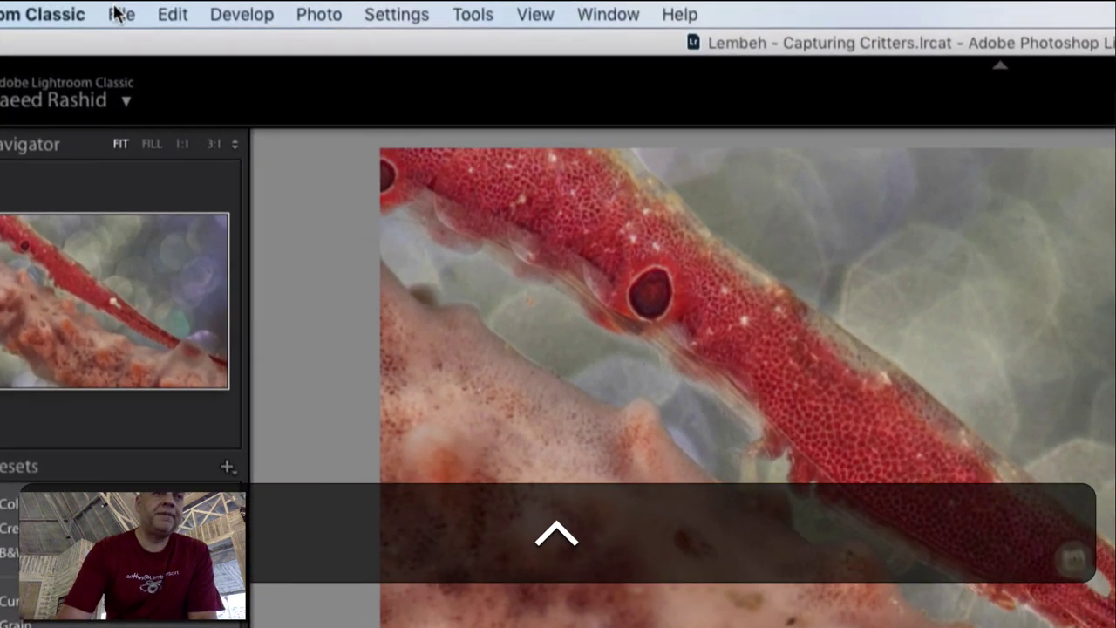
Create a new catalog named 'Critters Workshop' on the Desktop, correcting the name's capitalisation
click(123, 7)
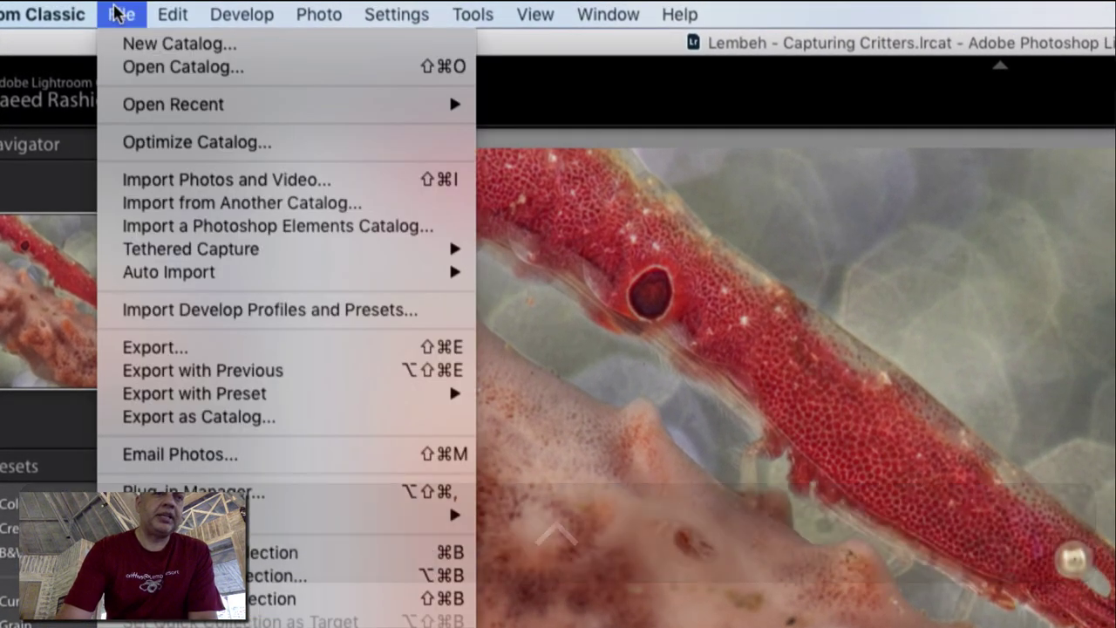
click(129, 45)
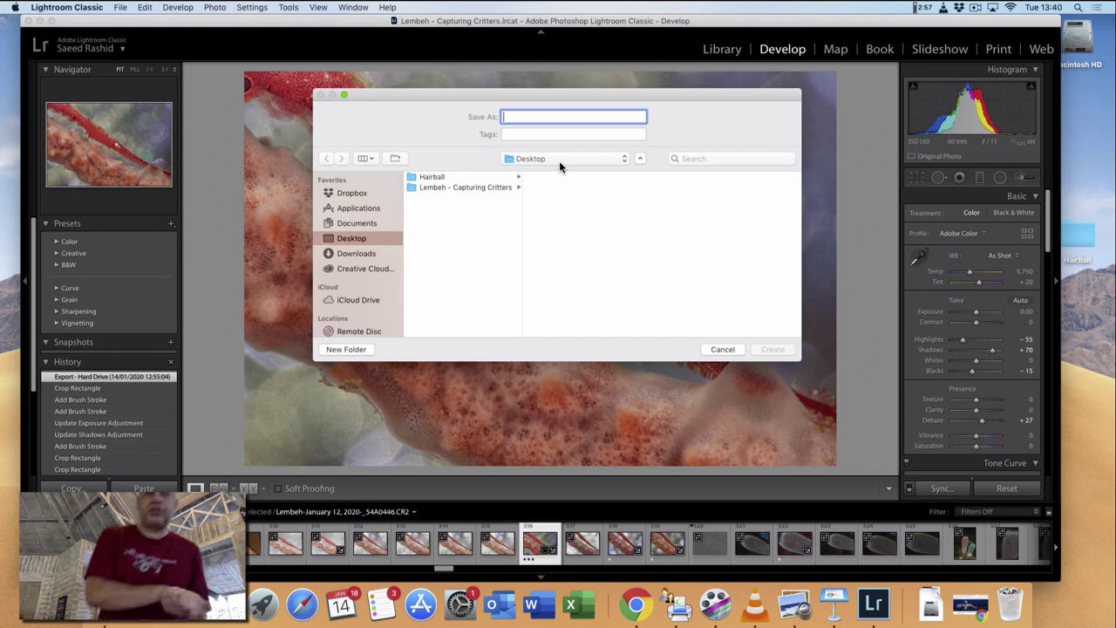
text(C)
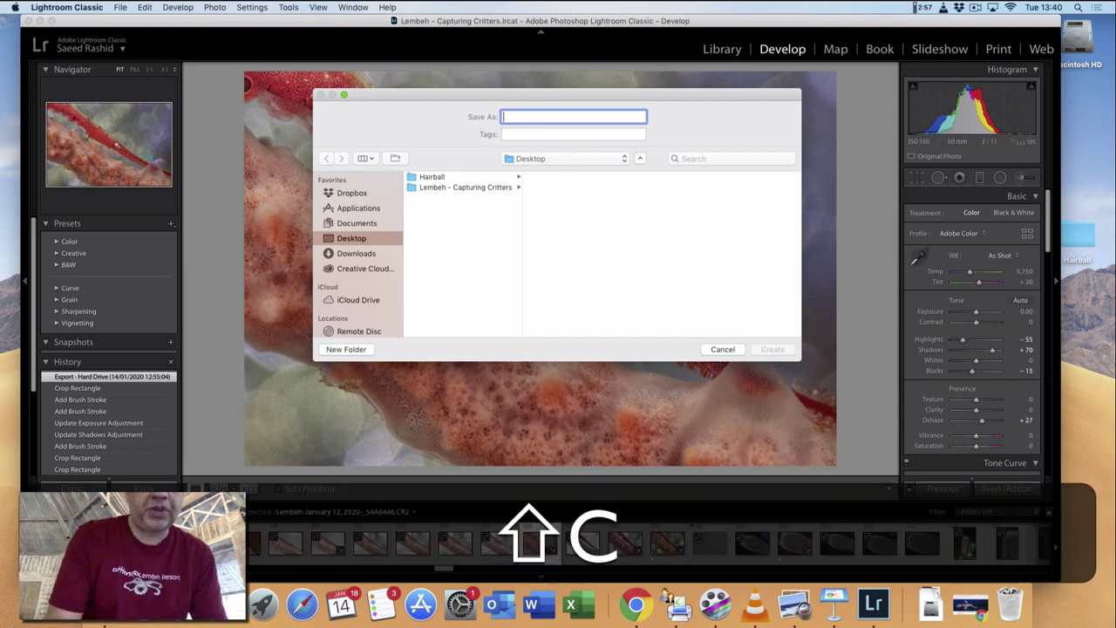
text(ritters WO)
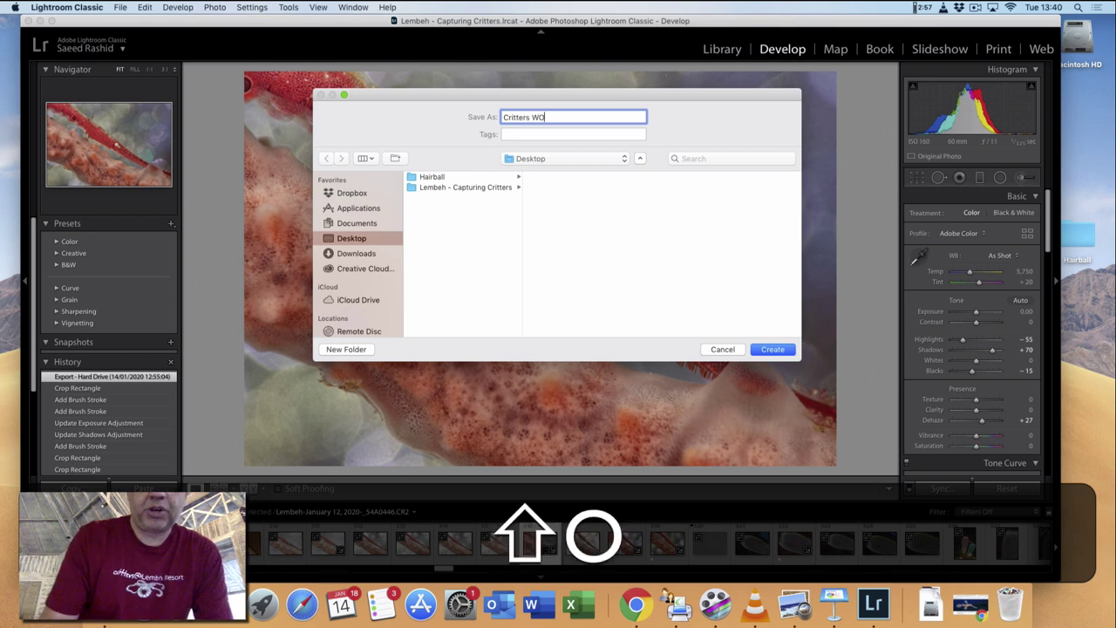
text(RKSHOP)
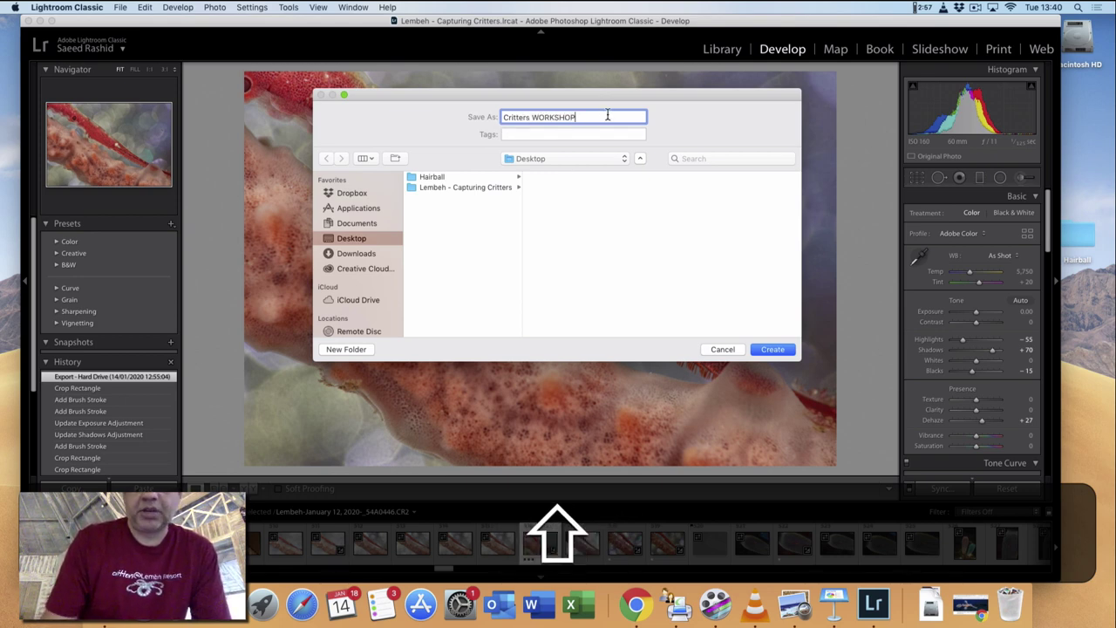
key(BackSpace)
key(BackSpace)
key(BackSpace)
key(BackSpace)
key(BackSpace)
key(BackSpace)
key(BackSpace)
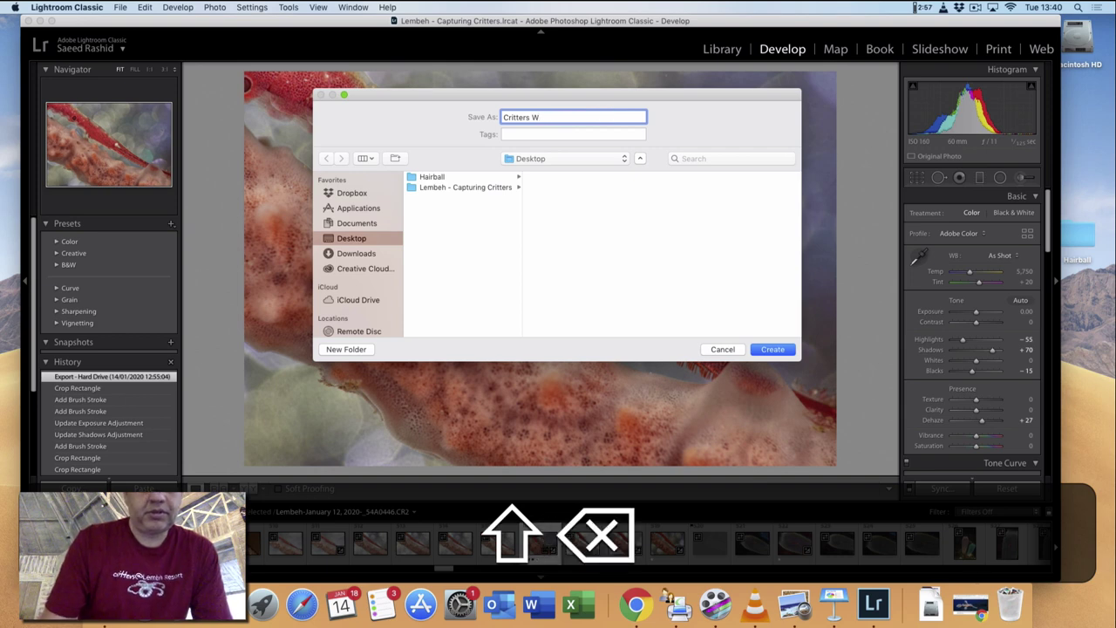
text(orksho)
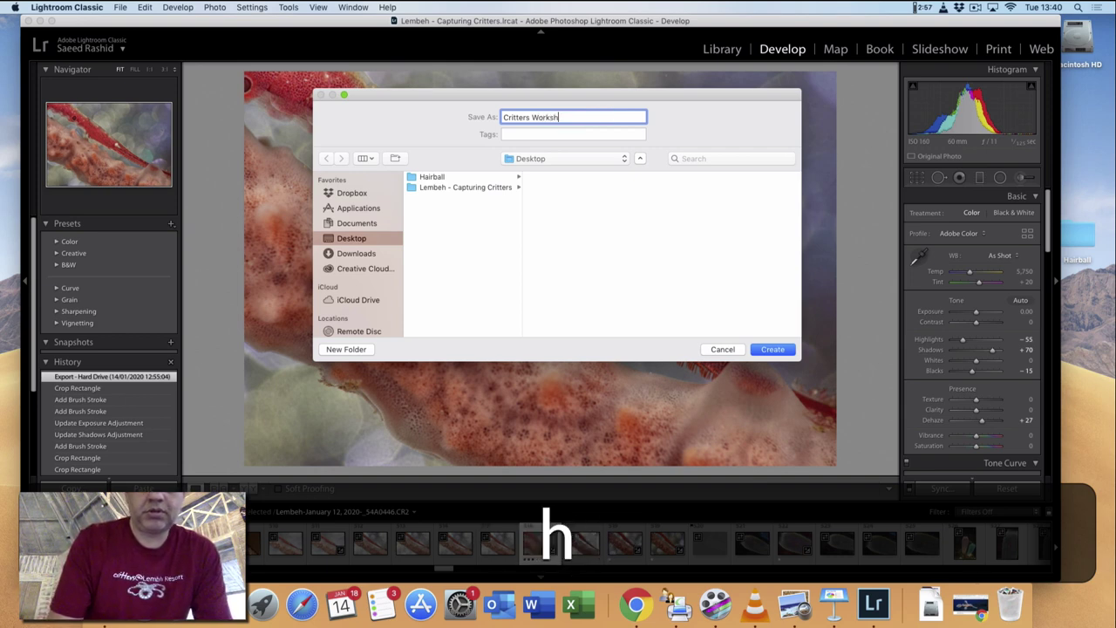
text(p)
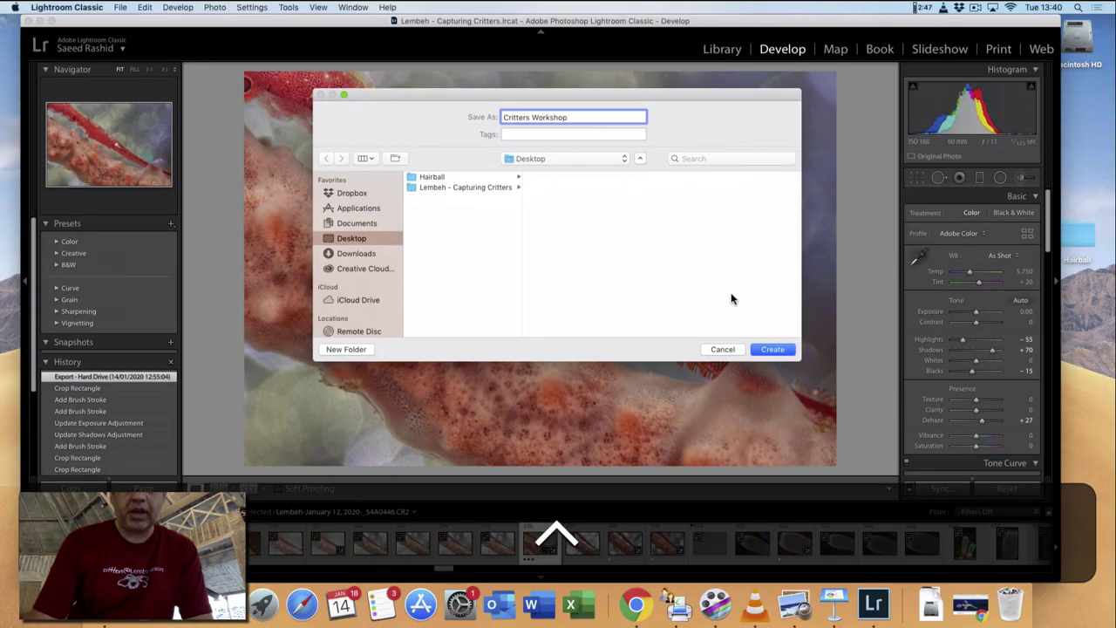
click(772, 351)
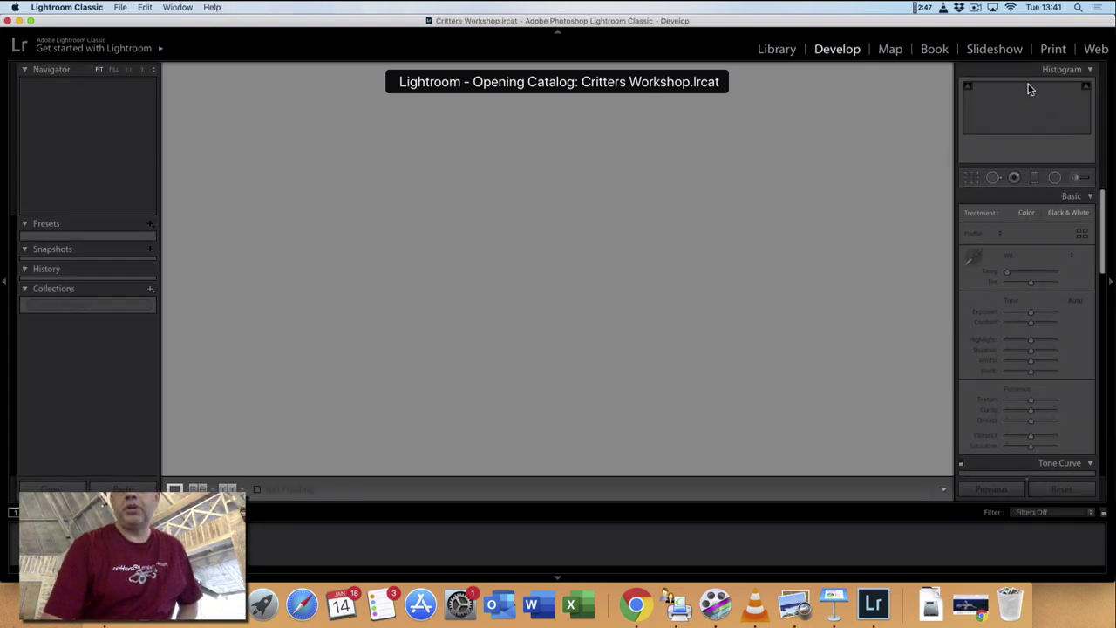
Shrink Lightroom, open the desktop Critters Workshop folder to view its catalog files, then restore Lightroom
double_click(1083, 23)
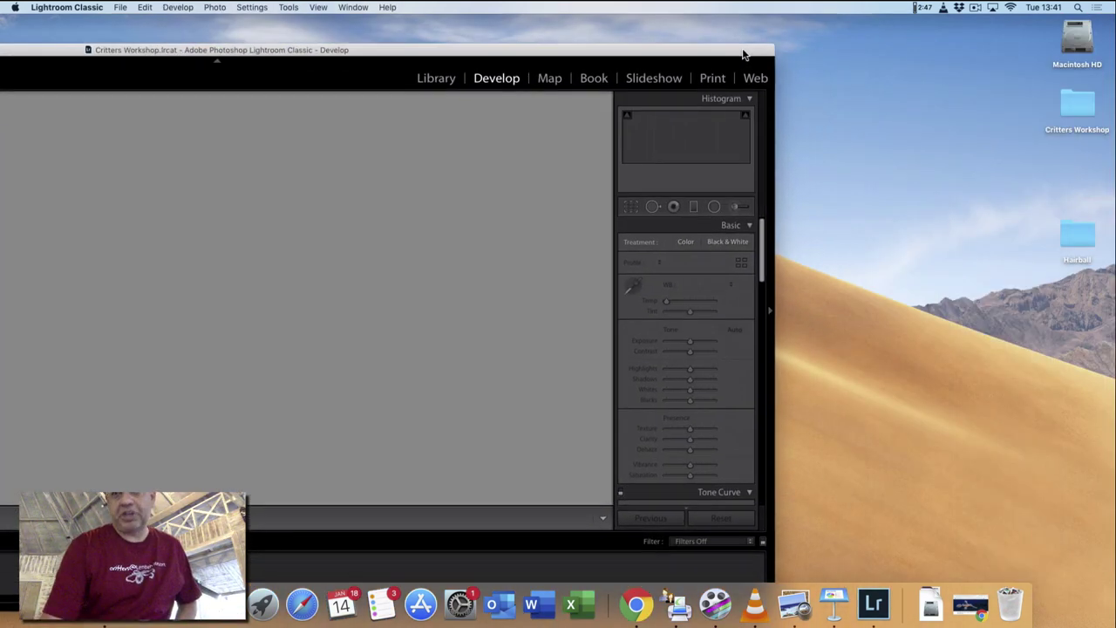
drag(1085, 119, 991, 140)
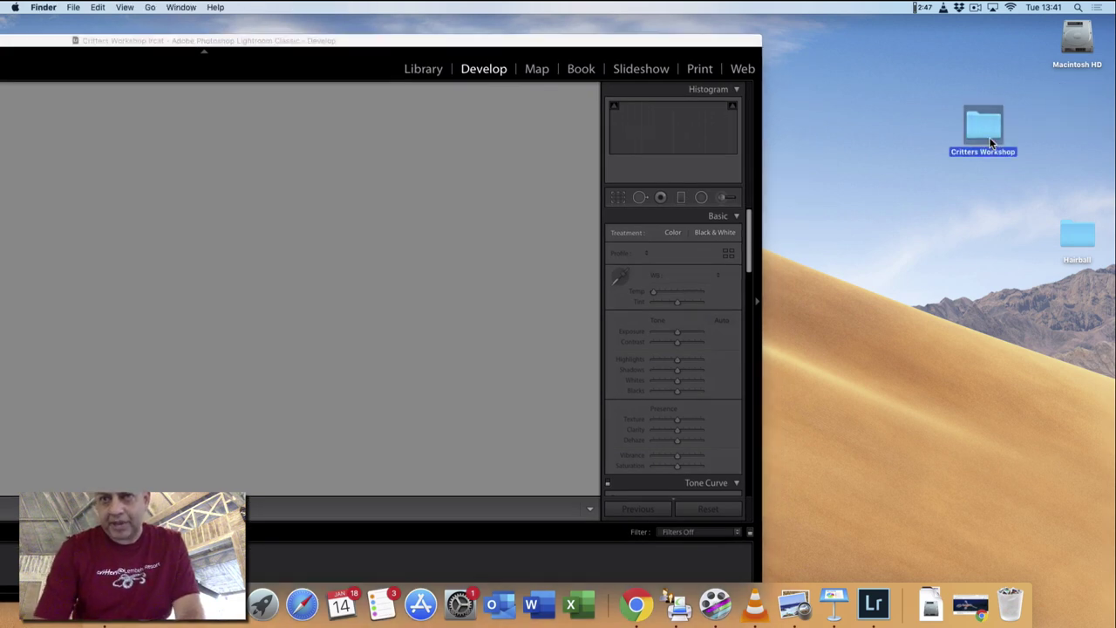
double_click(989, 138)
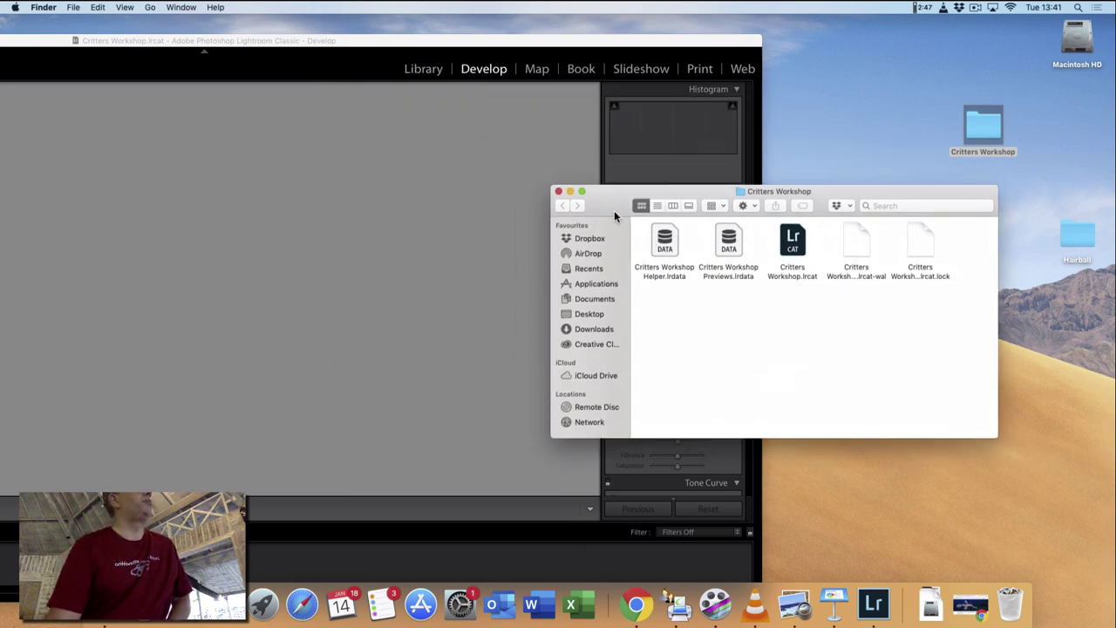
double_click(521, 41)
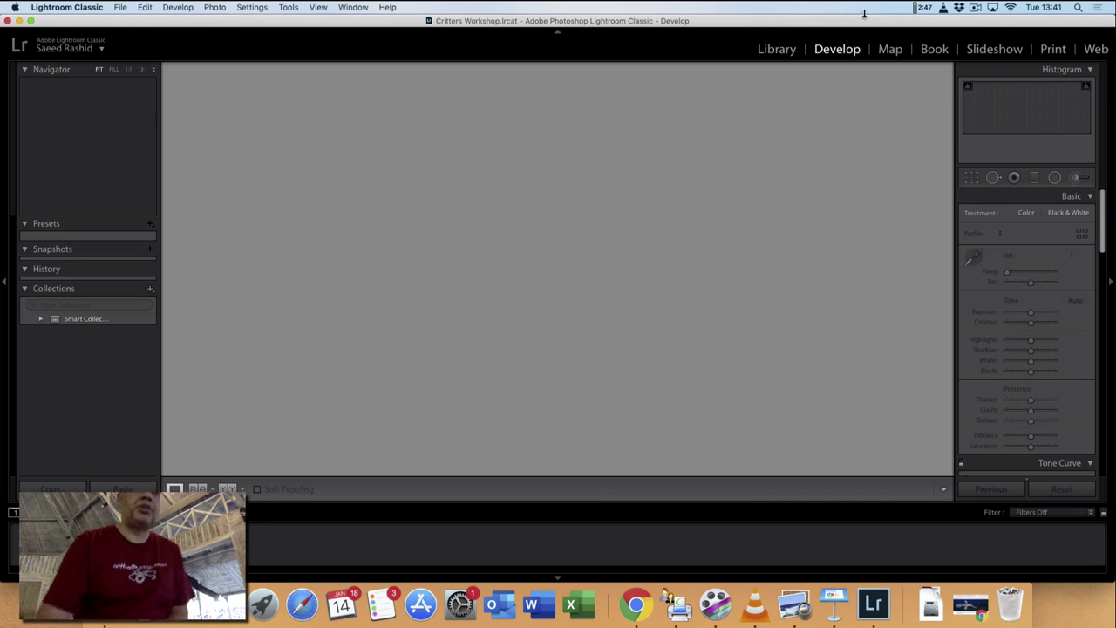
Choose File > Import Photos and Video from the menu bar
click(120, 8)
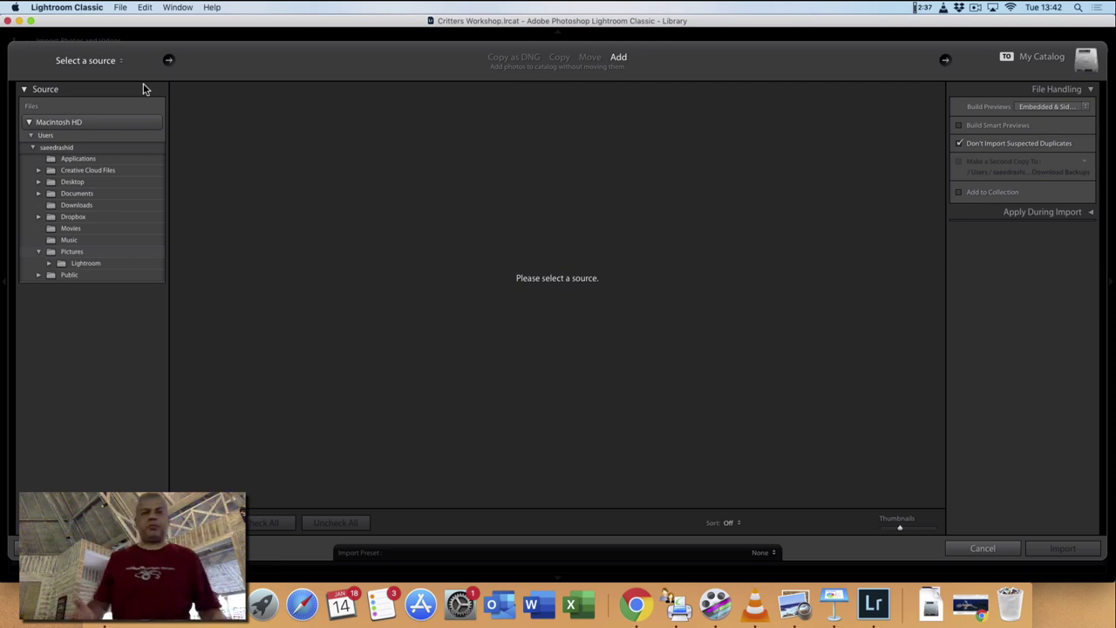
Expand Desktop in the Import dialog's Source panel to reveal its subfolders
click(38, 181)
Select the Hairball folder under Desktop as the import source
click(80, 204)
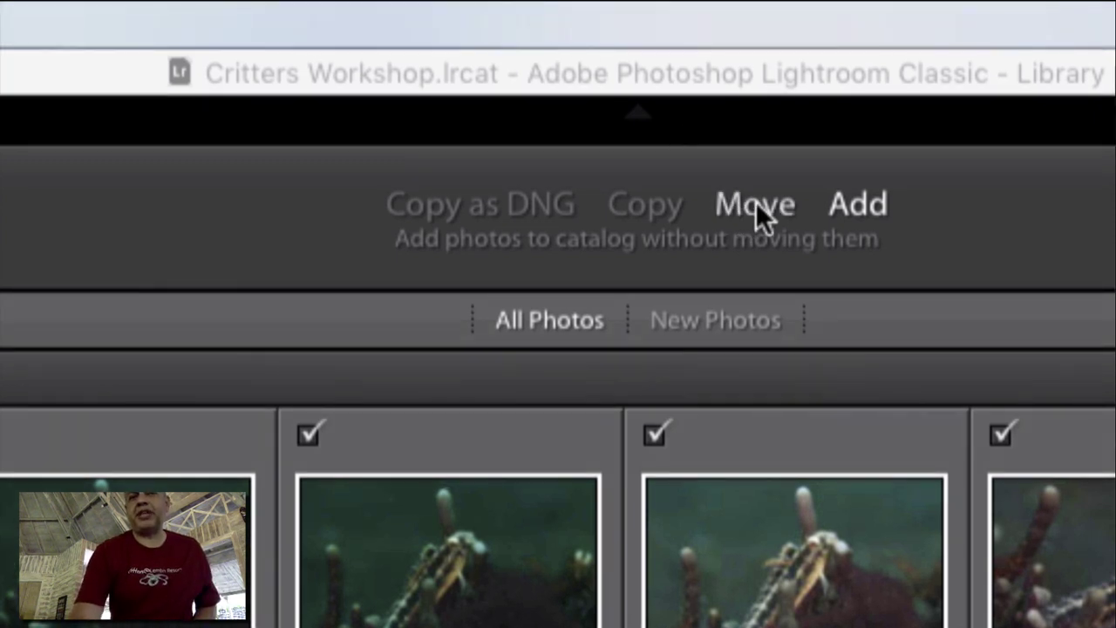
Set the import mode to Move instead of Add
click(755, 176)
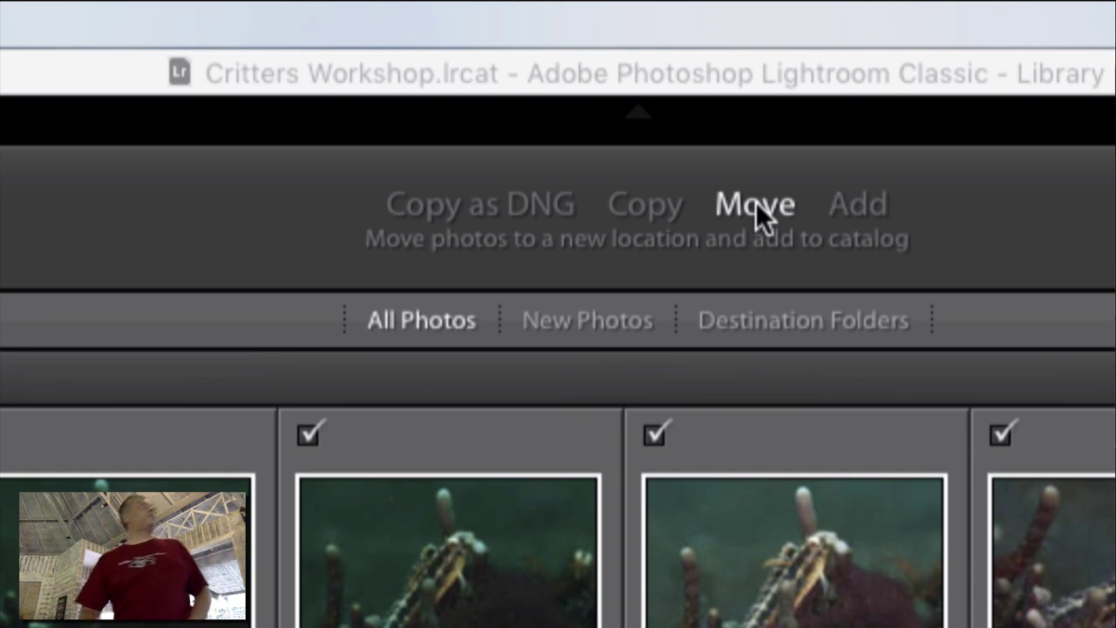
Set the import mode to Copy as DNG
click(671, 206)
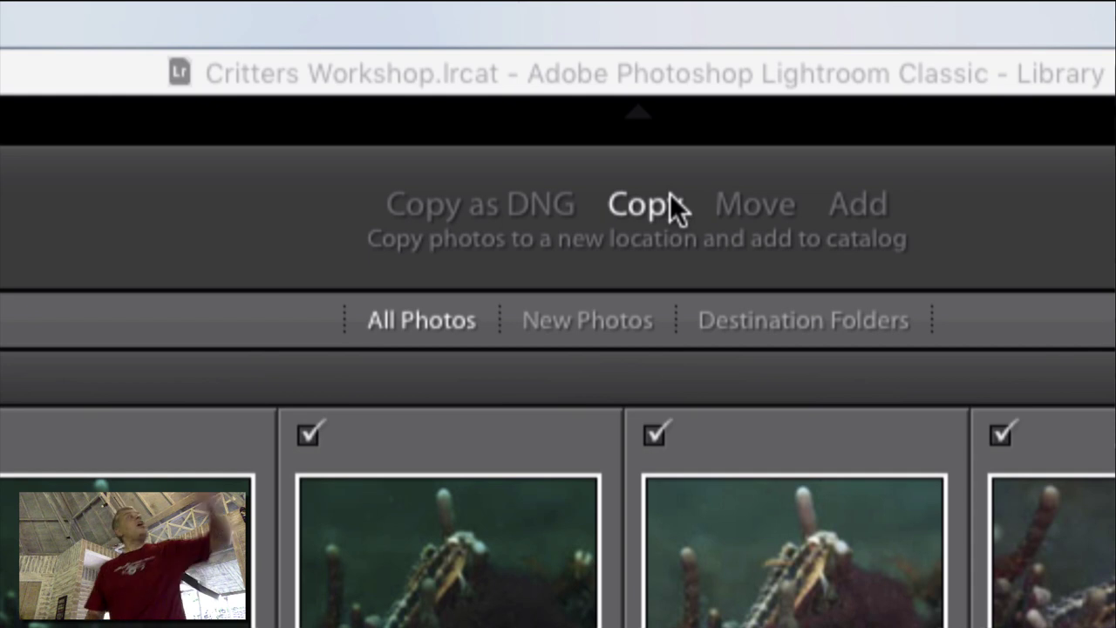
click(523, 216)
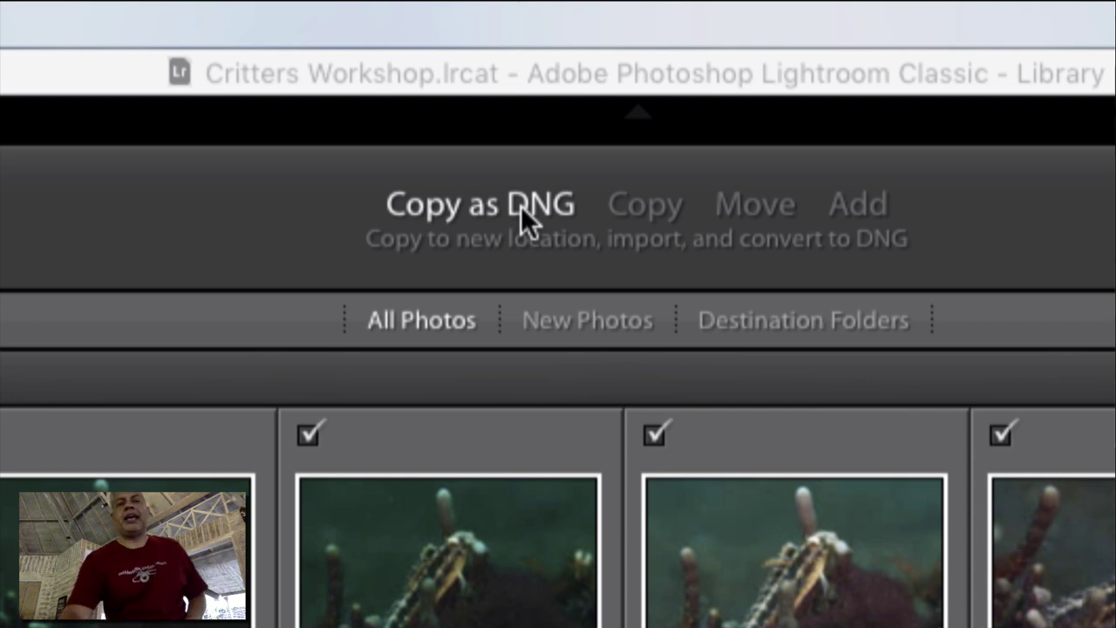
Switch the import method from Copy as DNG to plain Copy
click(625, 207)
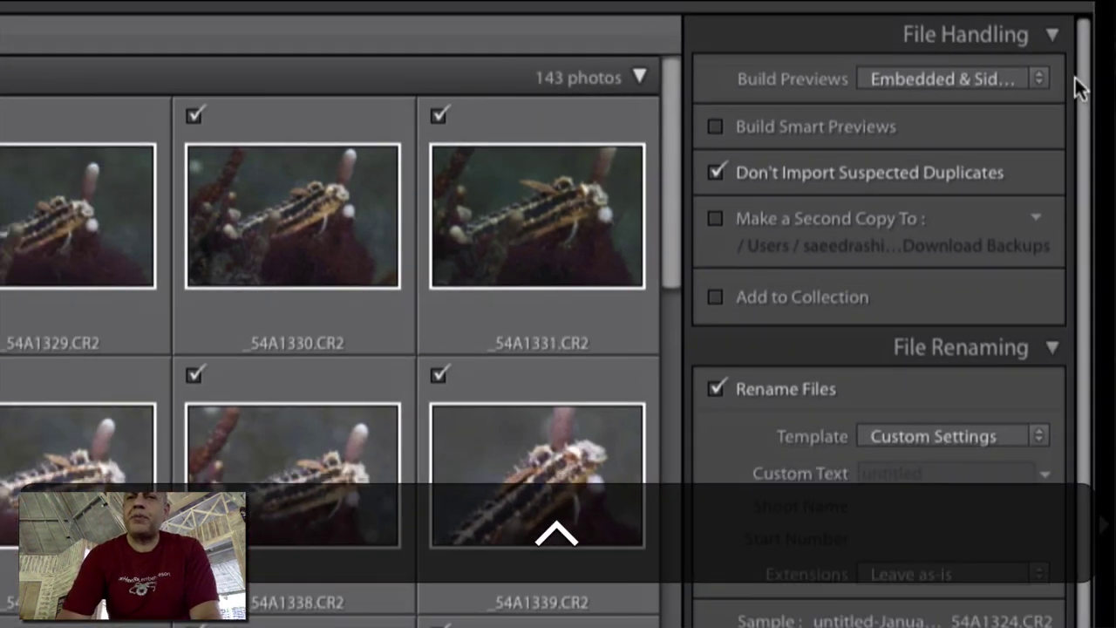
Collapse and re-expand the File Handling, File Renaming, Destination and Apply During Import panels
click(1051, 36)
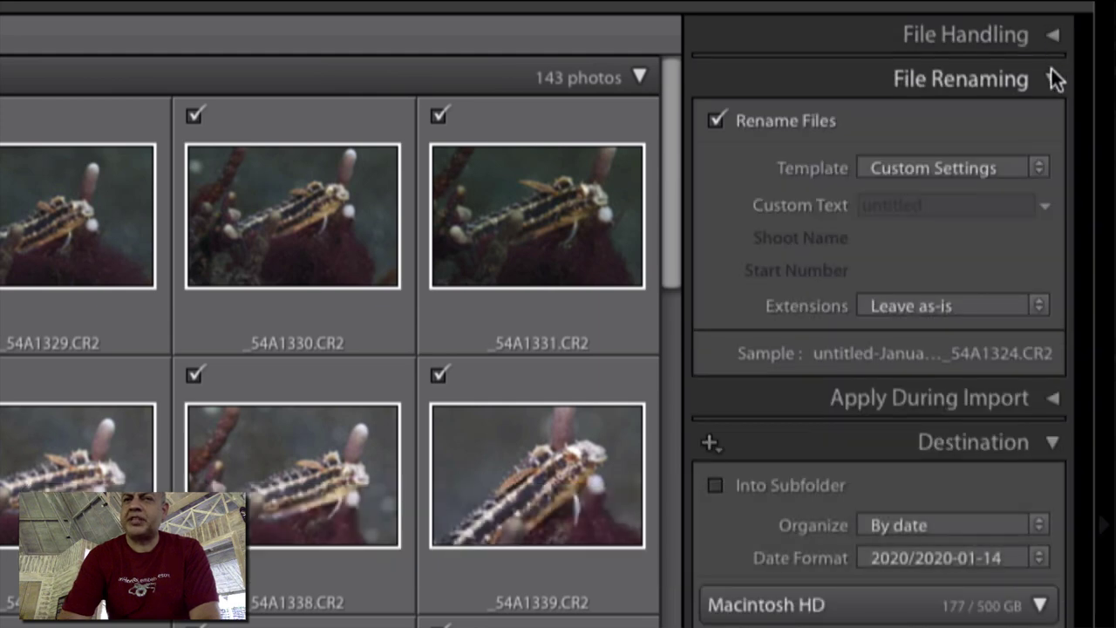
click(1051, 79)
click(1050, 162)
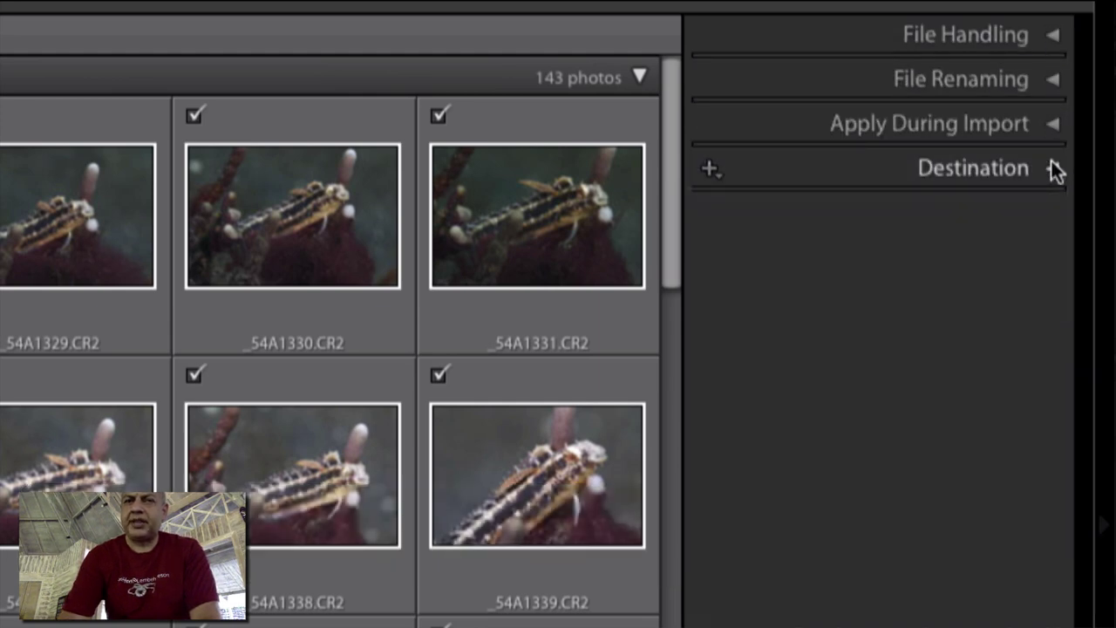
click(1052, 37)
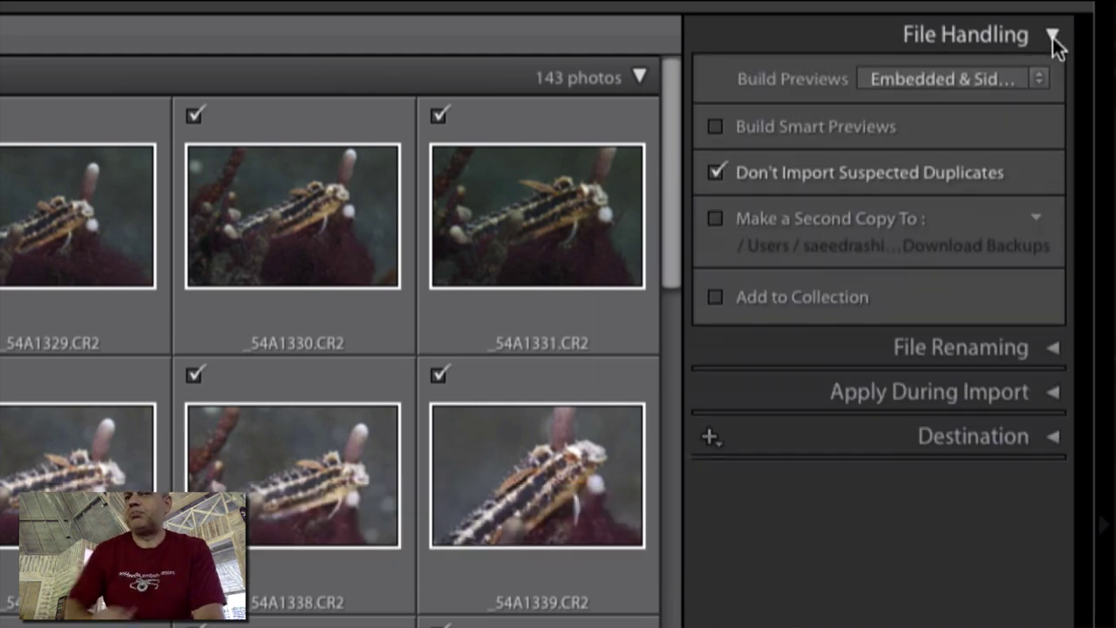
click(1052, 38)
click(1055, 170)
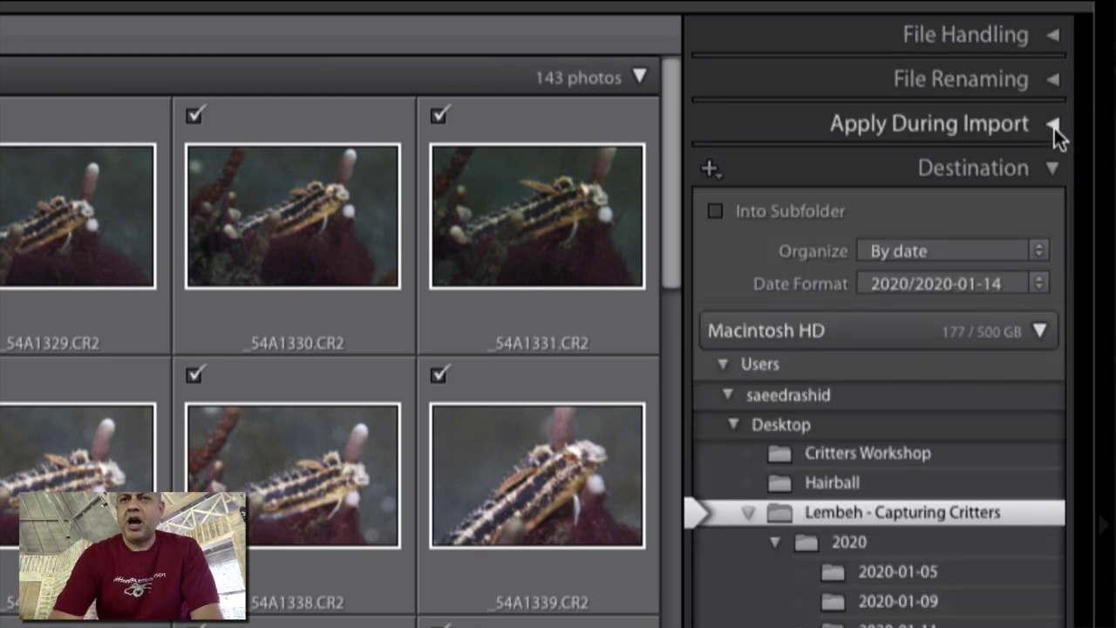
click(1053, 125)
click(1052, 79)
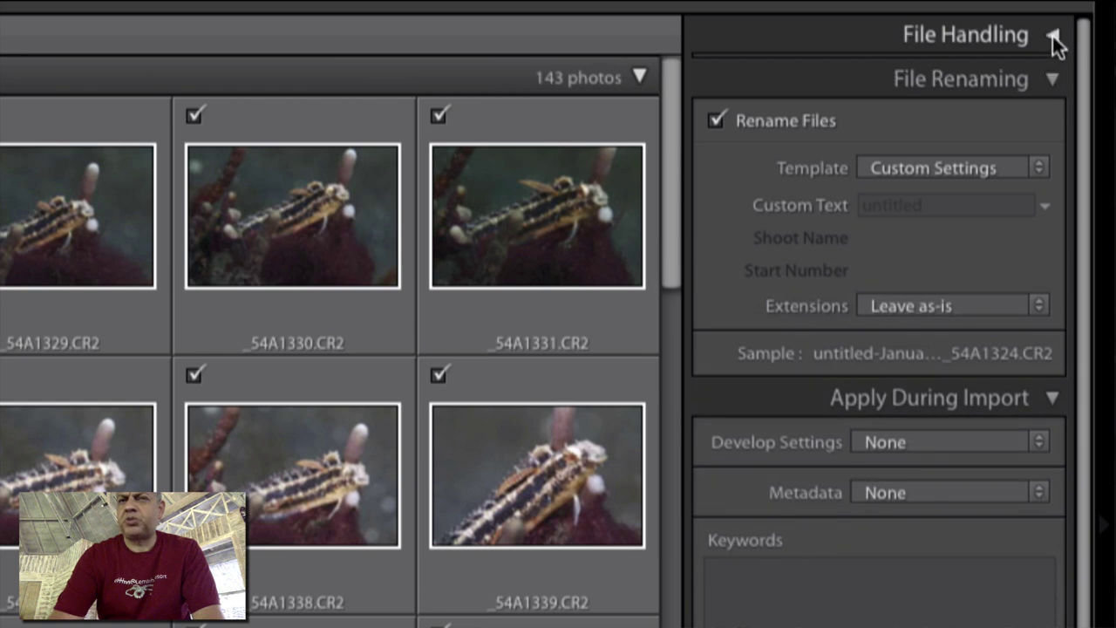
Expand File Handling and tick Make a Second Copy To for the Download Backups folder
click(1052, 36)
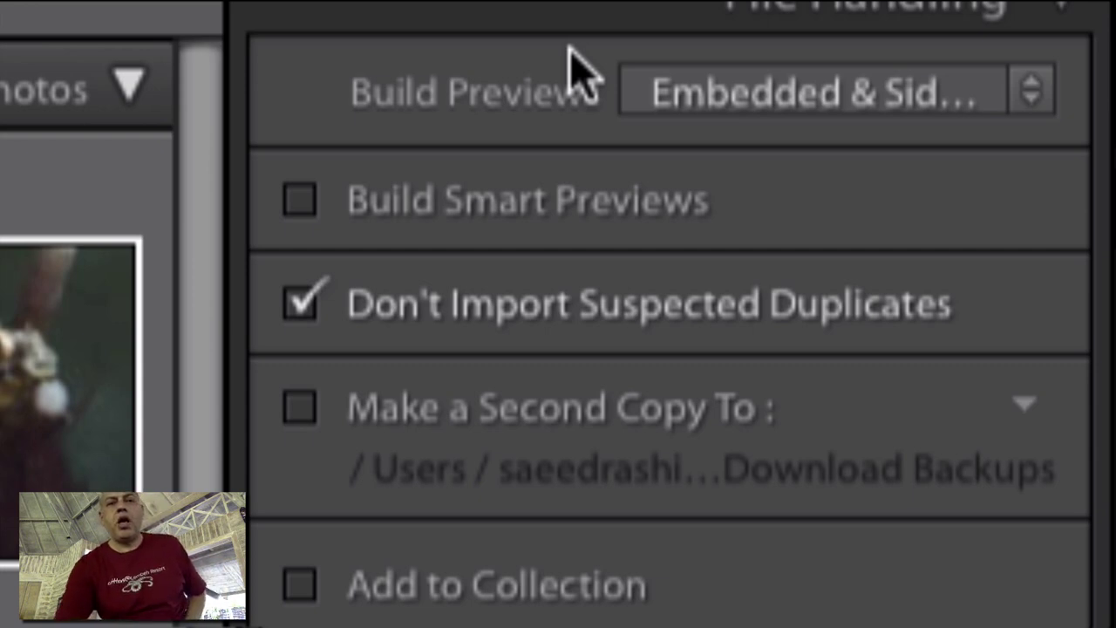
scroll(578, 69, down, 4)
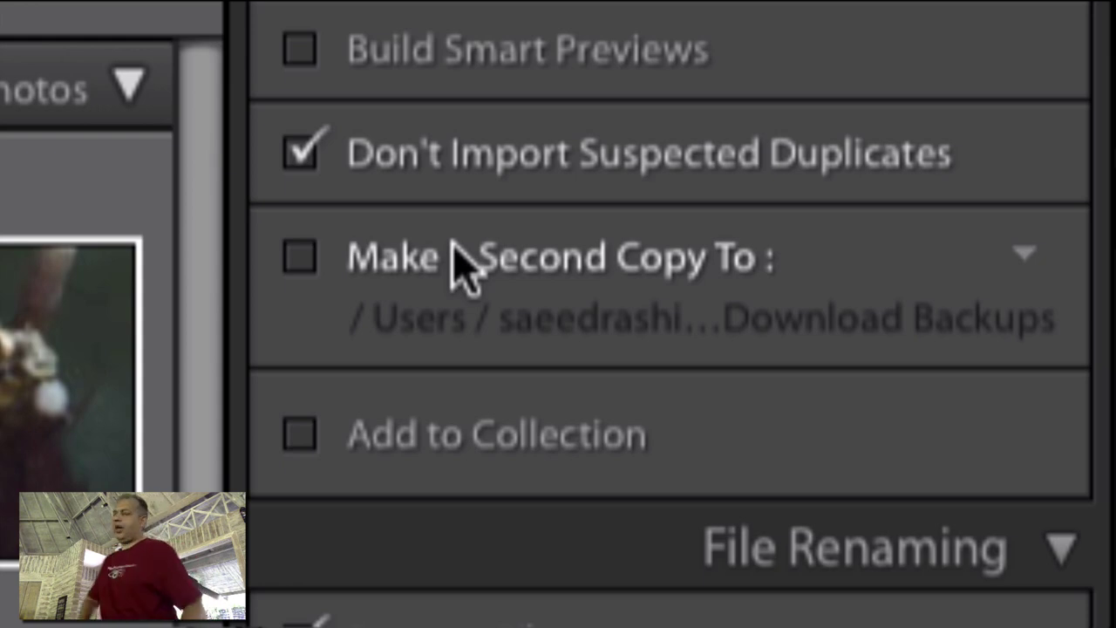
click(429, 275)
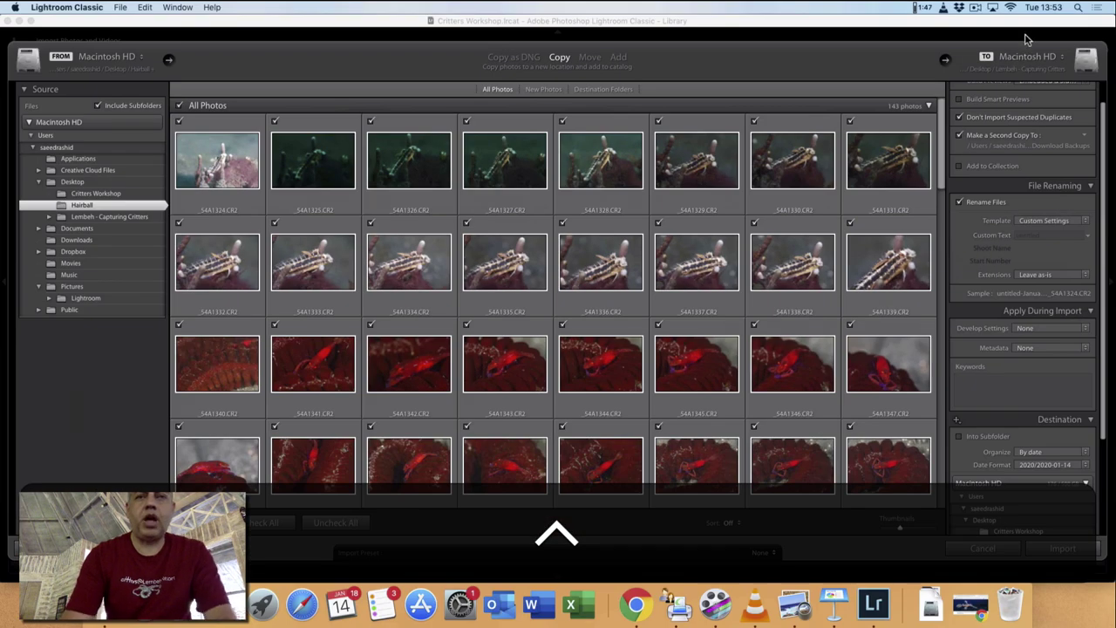
Move the Lightroom and Critters Workshop windows aside and open the desktop Hairball folder's CR2 photos
drag(998, 21, 645, 40)
drag(875, 213, 704, 168)
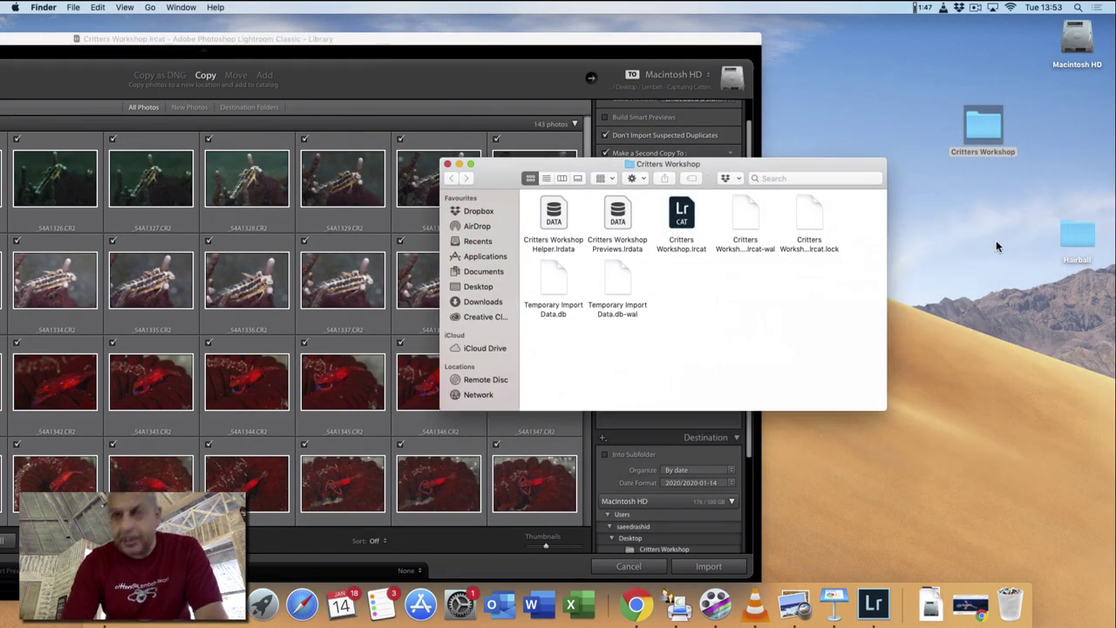
click(1081, 236)
double_click(1081, 236)
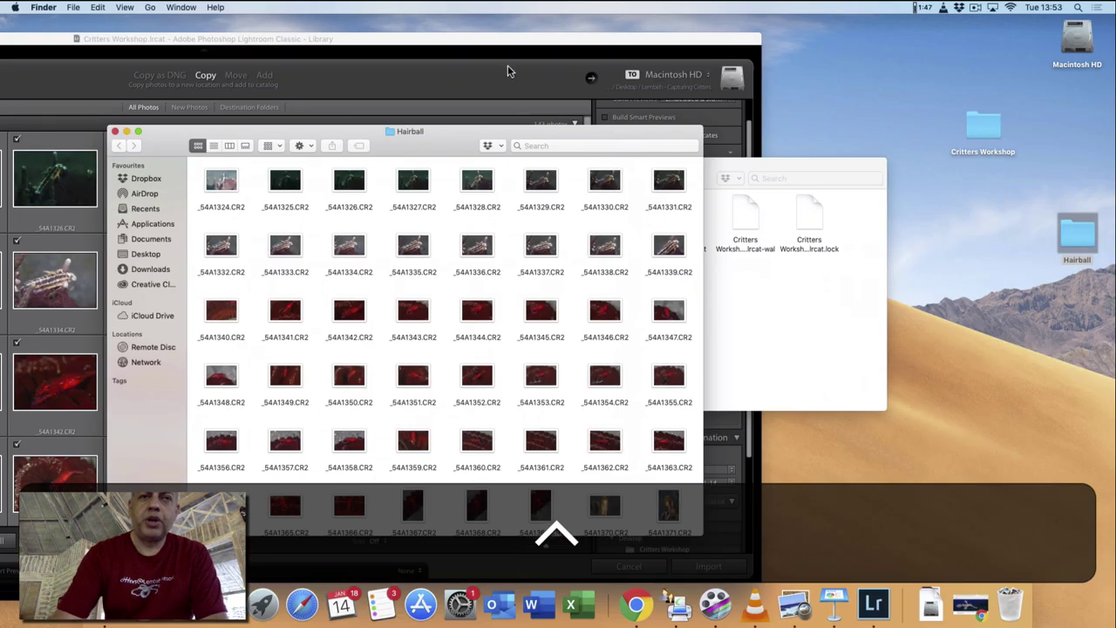
Bring the Lightroom Import window back to the front and enlarge it to fill the screen
click(477, 46)
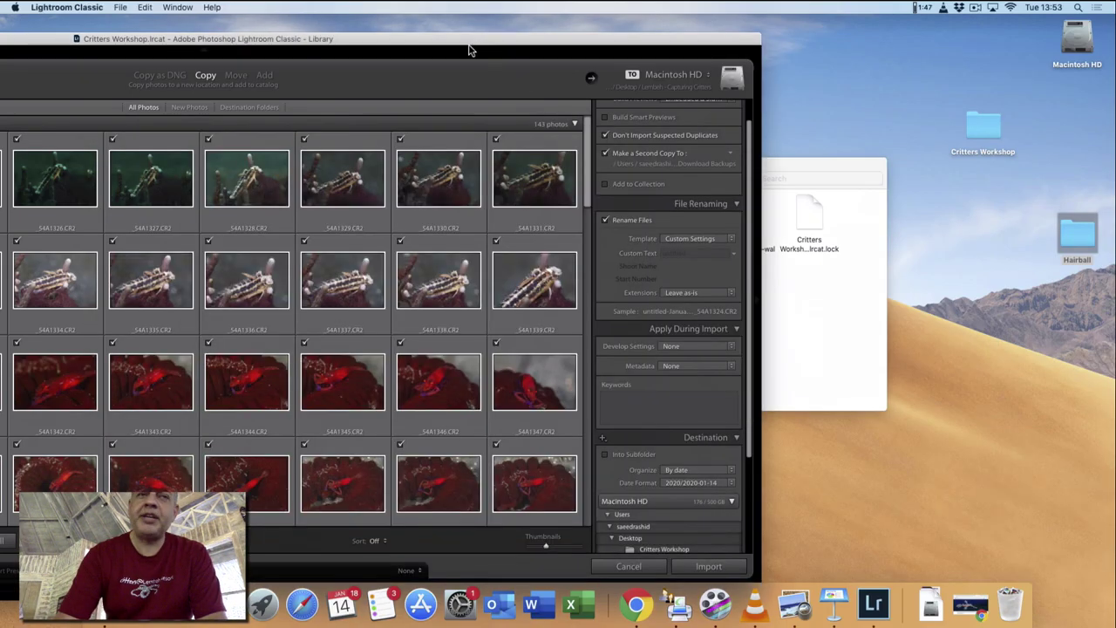
drag(477, 46, 681, 56)
double_click(681, 56)
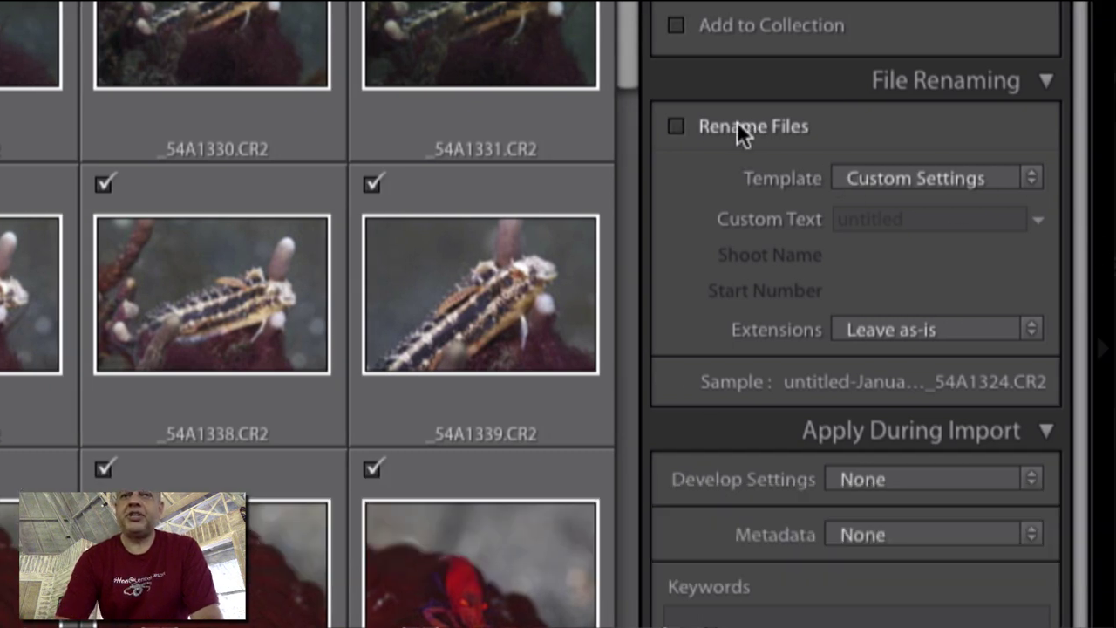
Toggle Rename Files off and back on, then bring up the filename Template list
click(748, 124)
click(738, 124)
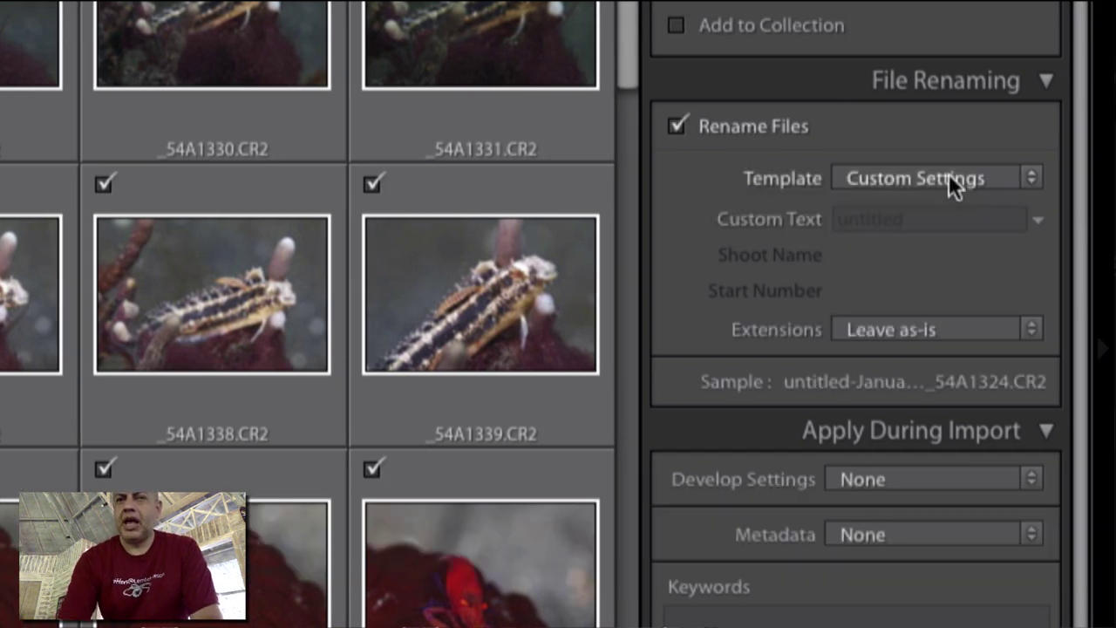
click(949, 179)
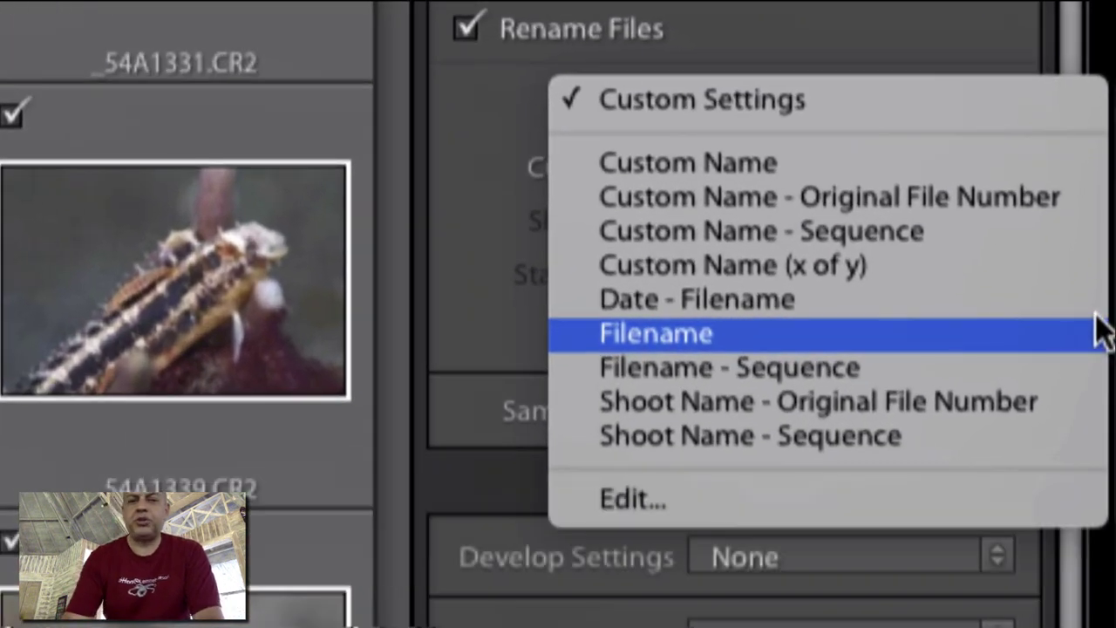
In the Filename Template Editor, delete all existing tokens and insert a single Custom Text token
click(1002, 499)
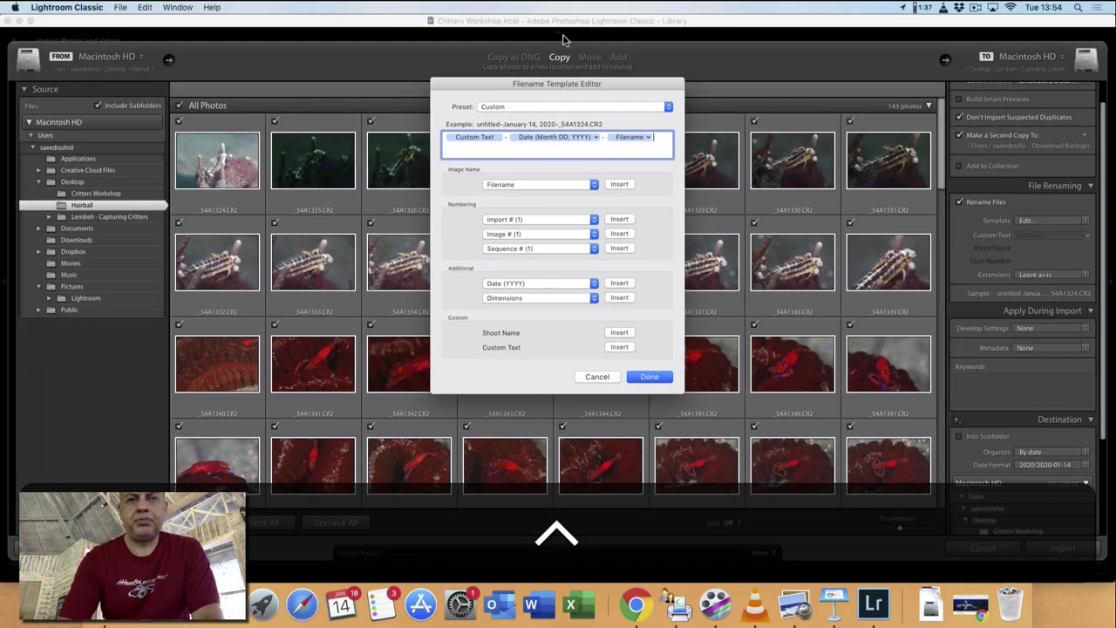
drag(663, 145, 452, 85)
key(BackSpace)
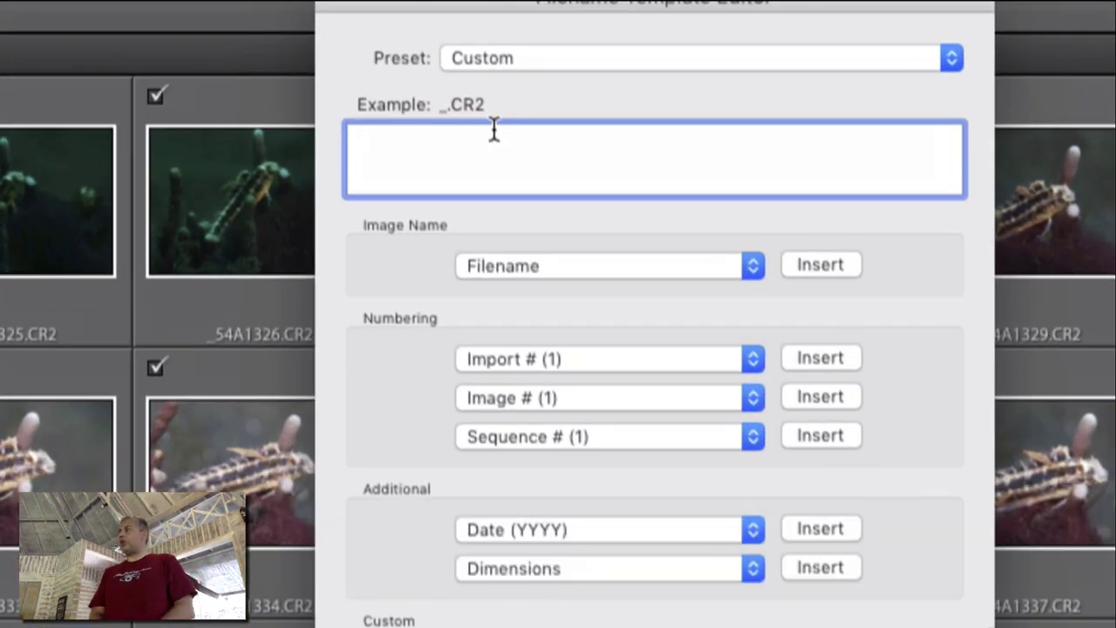
key(super+z)
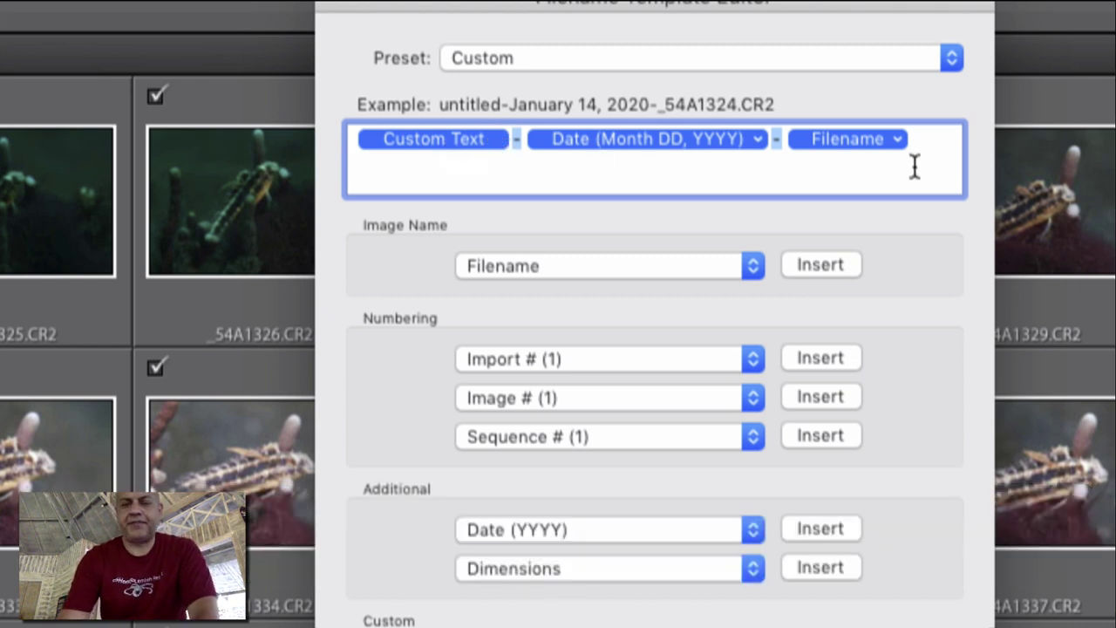
key(BackSpace)
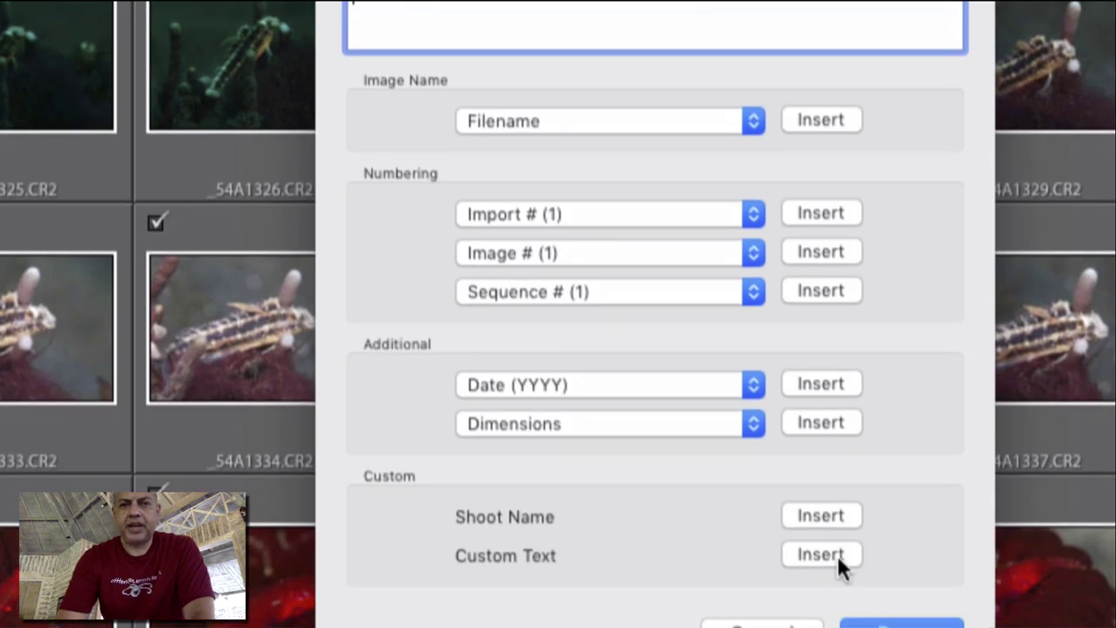
click(823, 554)
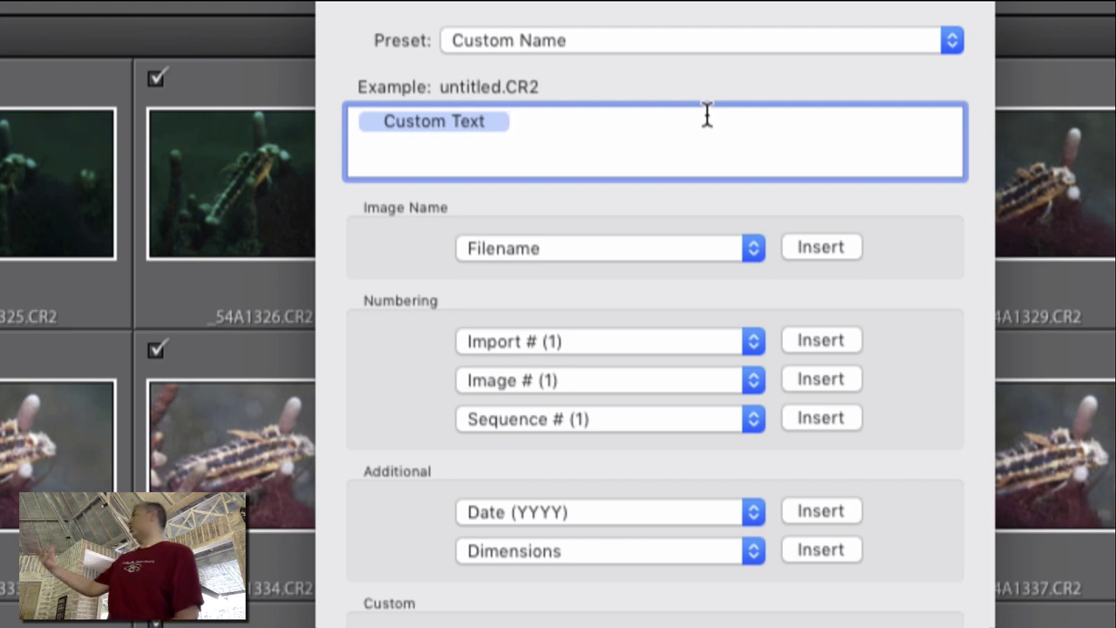
Build the template as Custom Text - Date (Month DD, YYYY) - Filename
text(-)
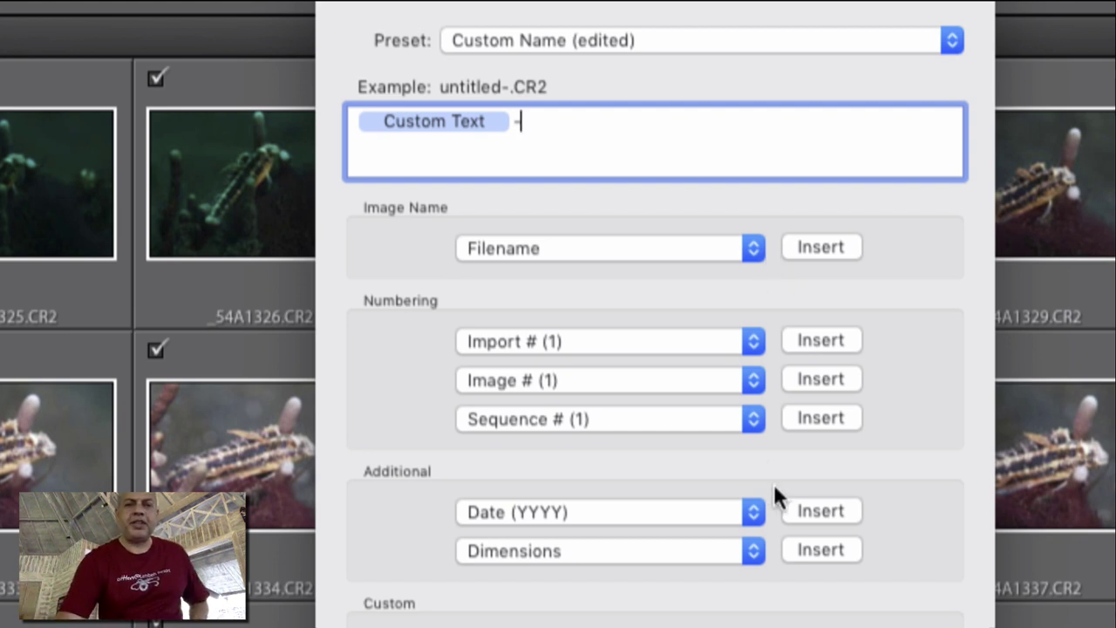
click(751, 516)
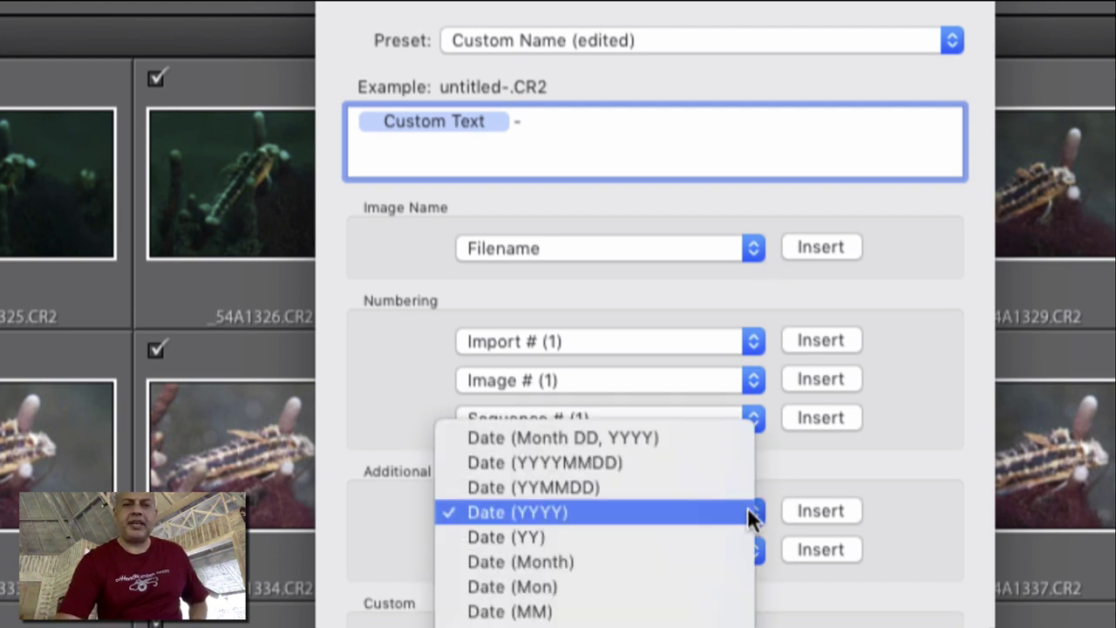
click(725, 439)
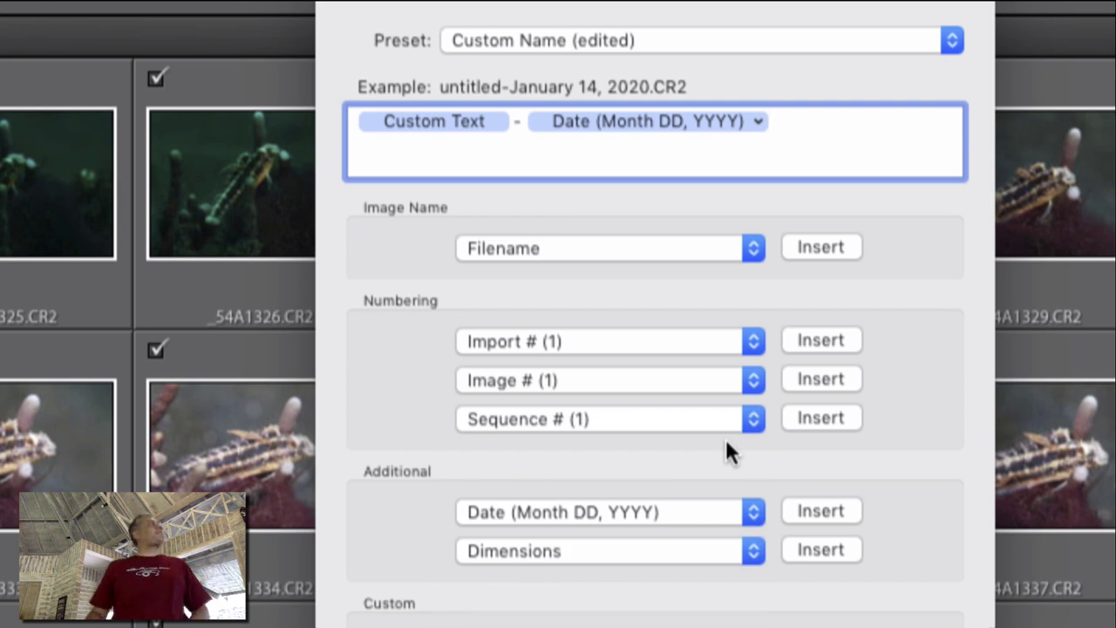
text(-)
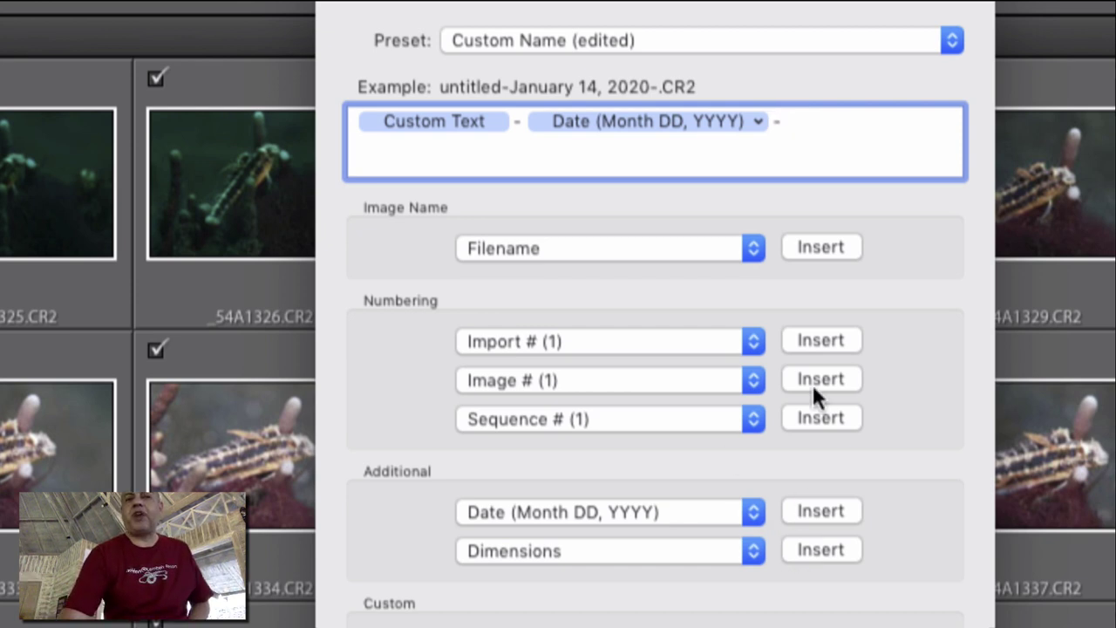
click(823, 247)
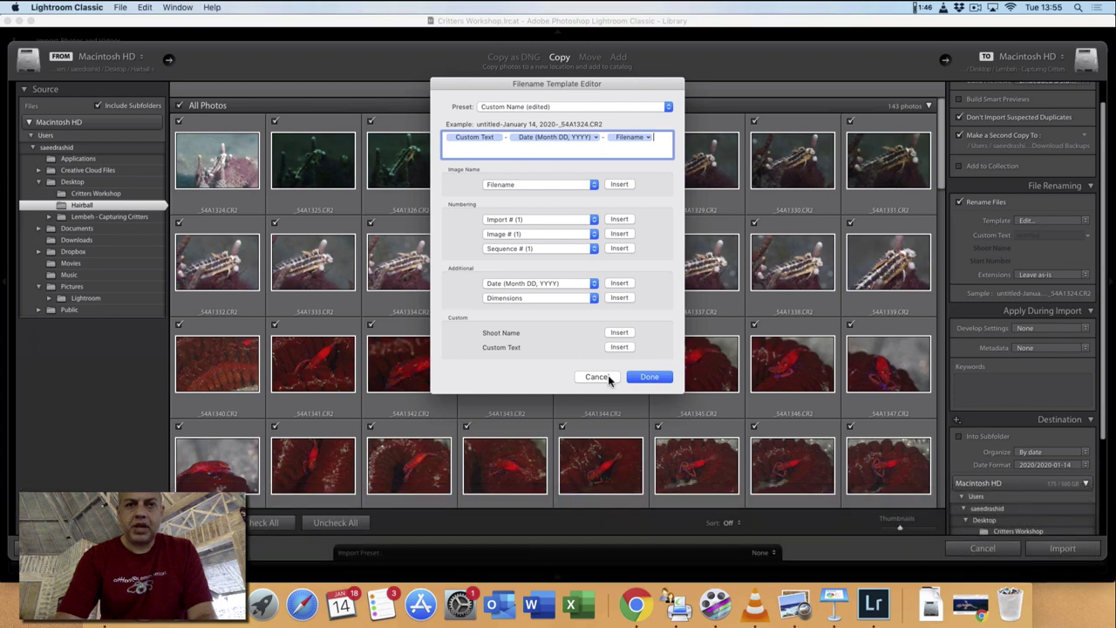
Save the template and enter 'Lembeh' as the custom text for renamed files
click(608, 377)
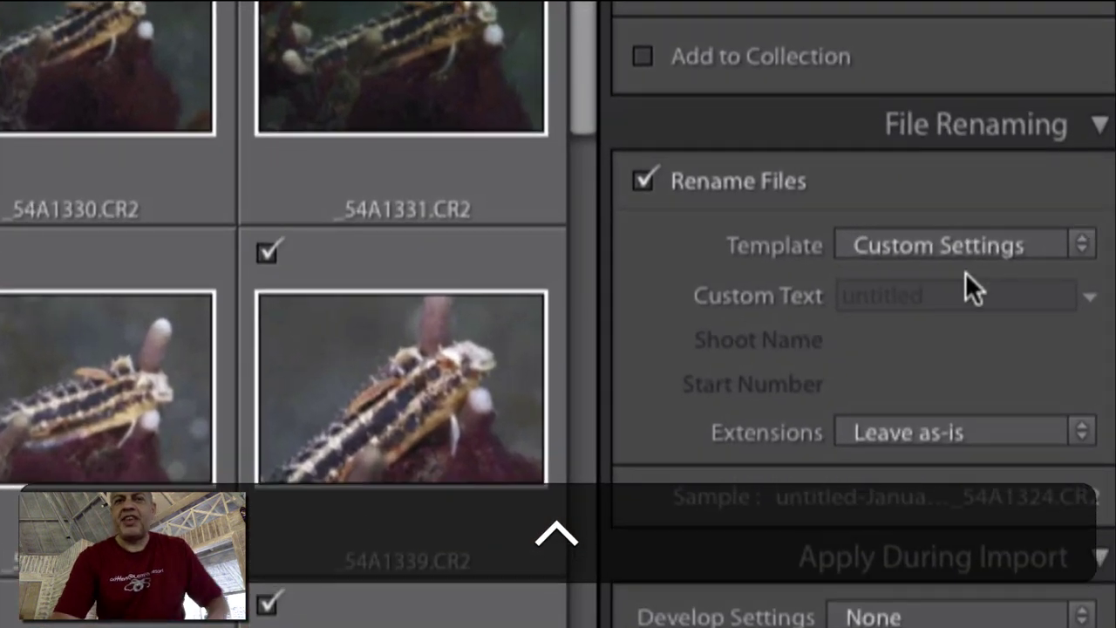
click(1050, 235)
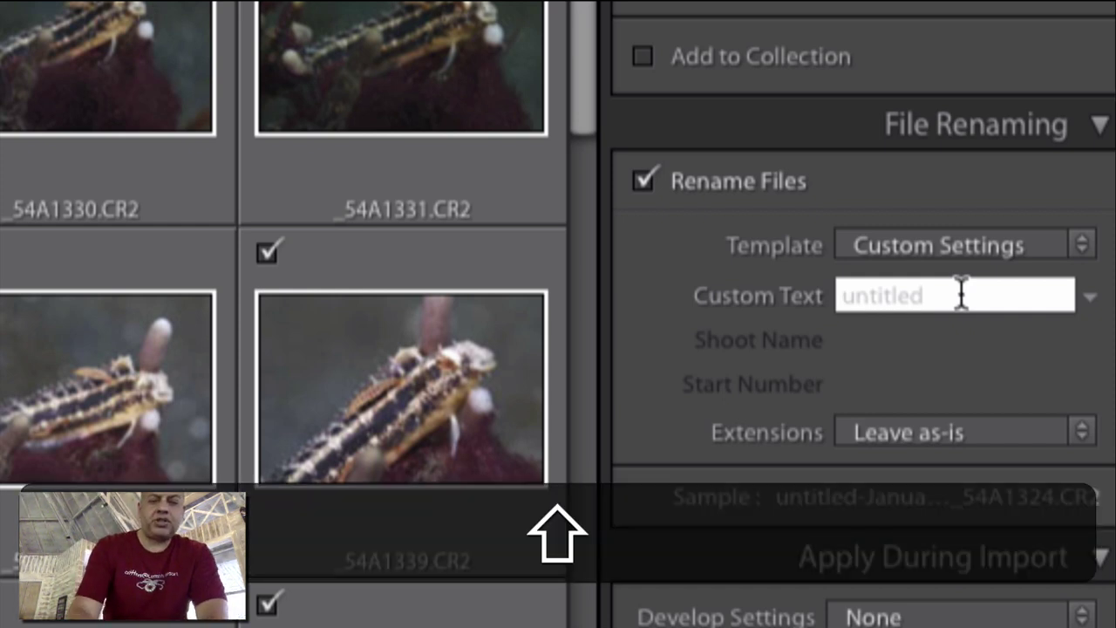
text(Lembeh)
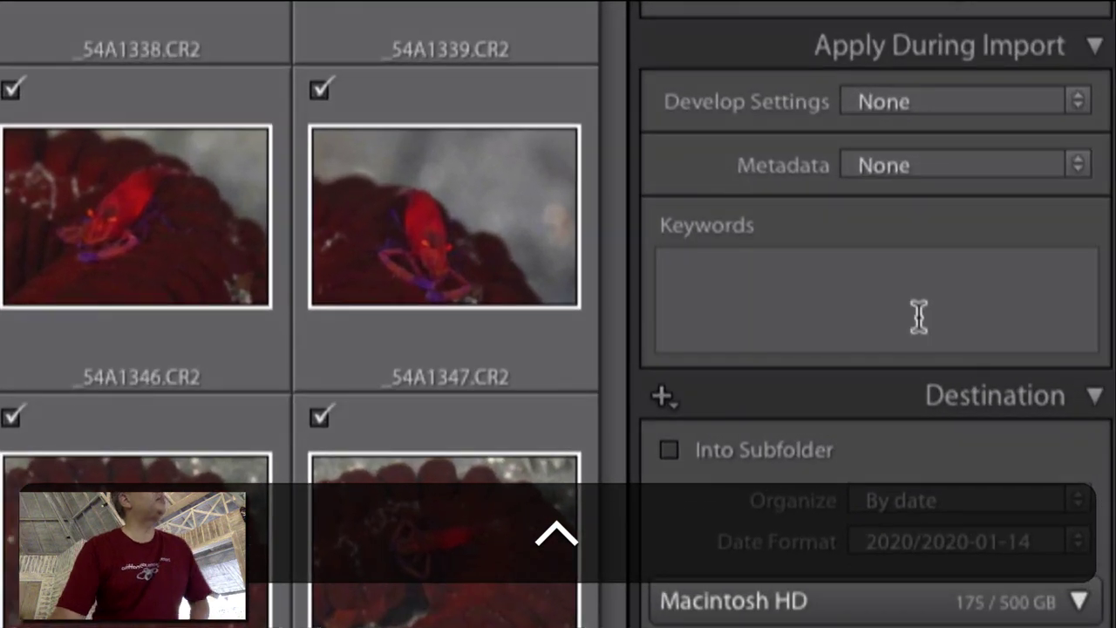
Place the cursor in the Apply During Import Keywords field
click(922, 310)
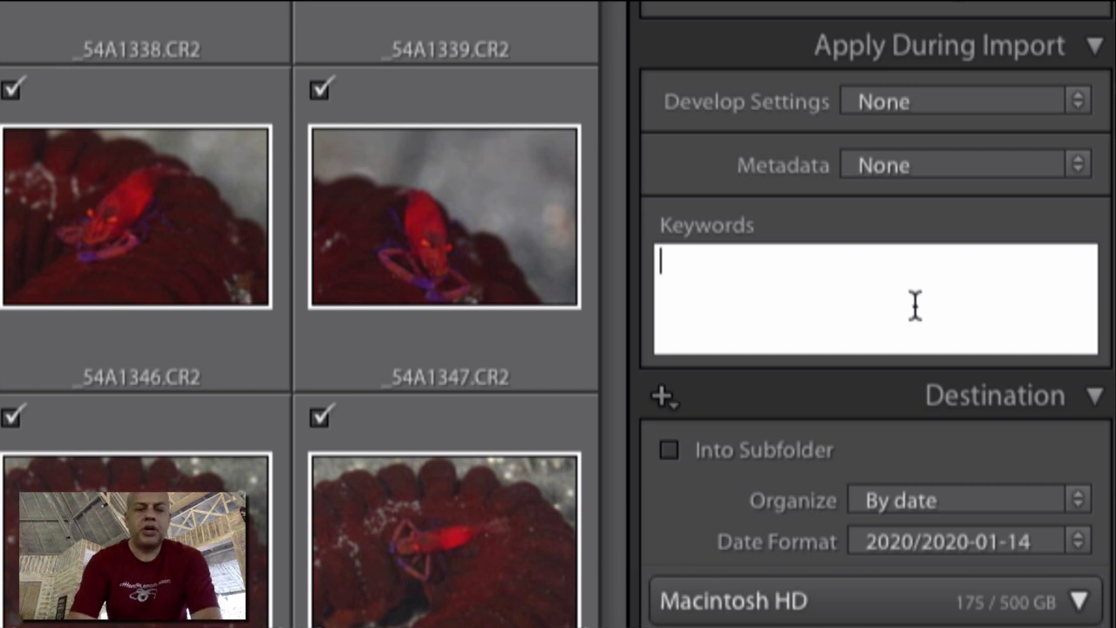
Enter keywords Lembeh, Lembeh Resort, Capturing Critters, Workshop, Hairball, fixing typos along the way
key(shift)
text(Lembeh)
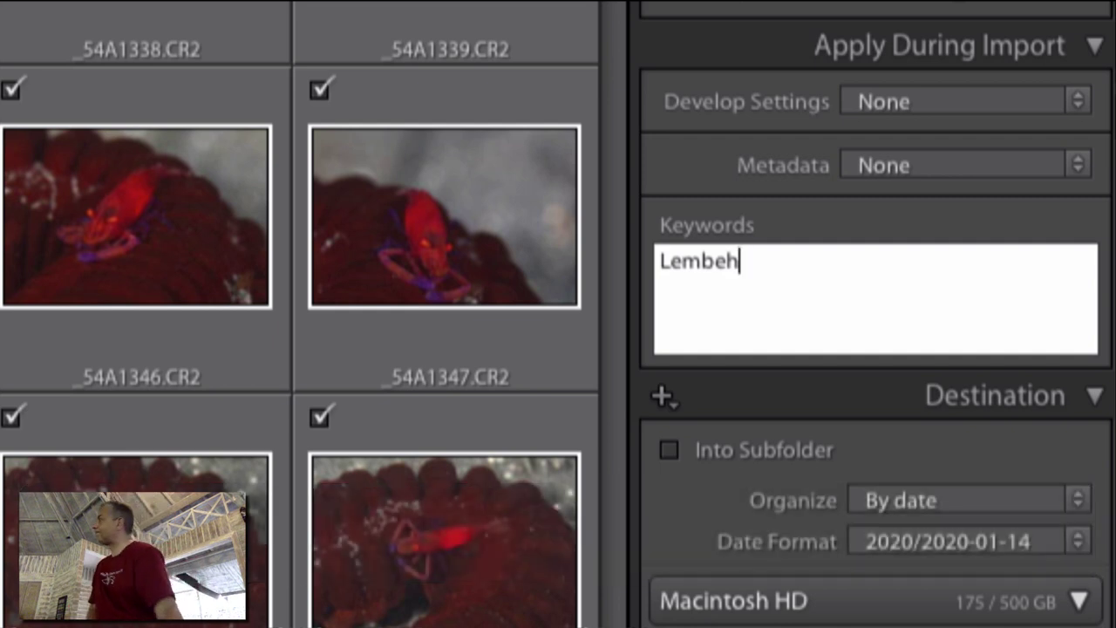
text(,)
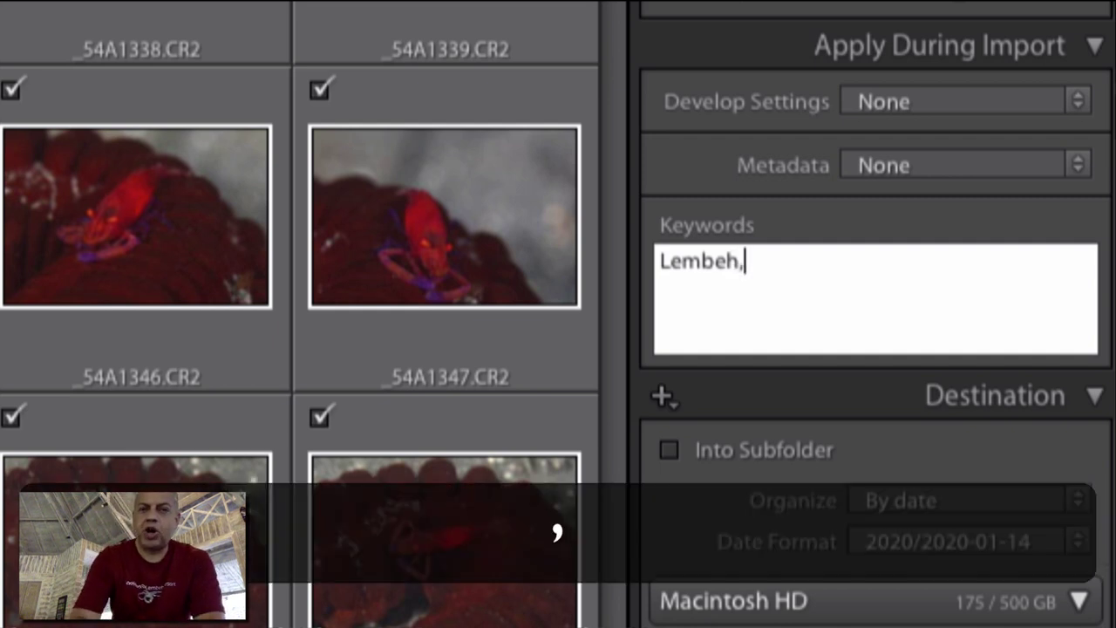
key(shift)
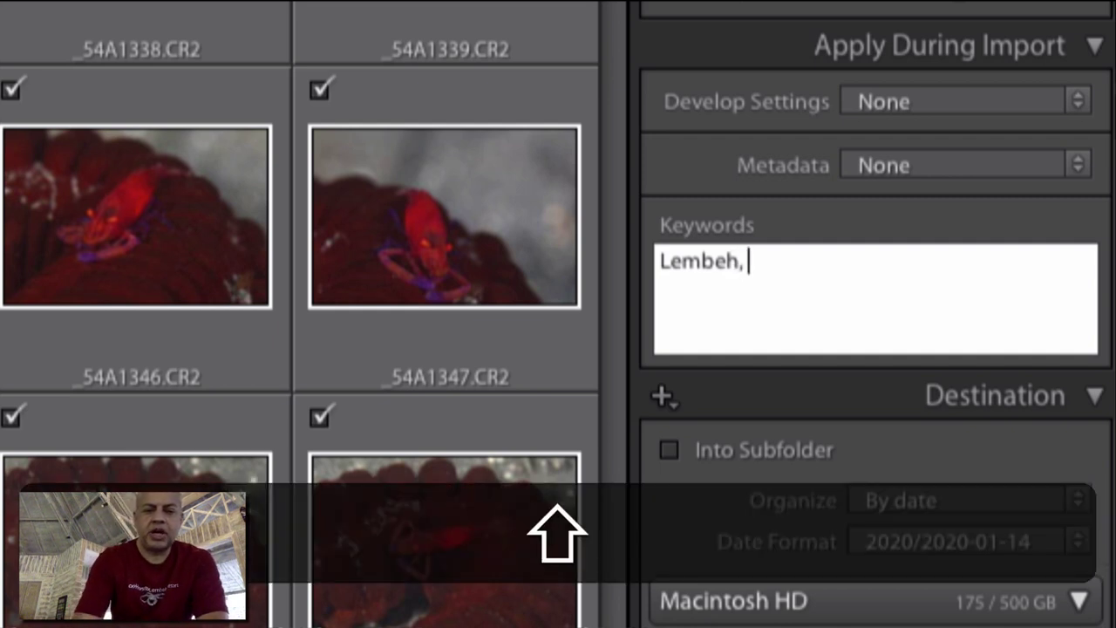
text(Lembeh Resort, Critters)
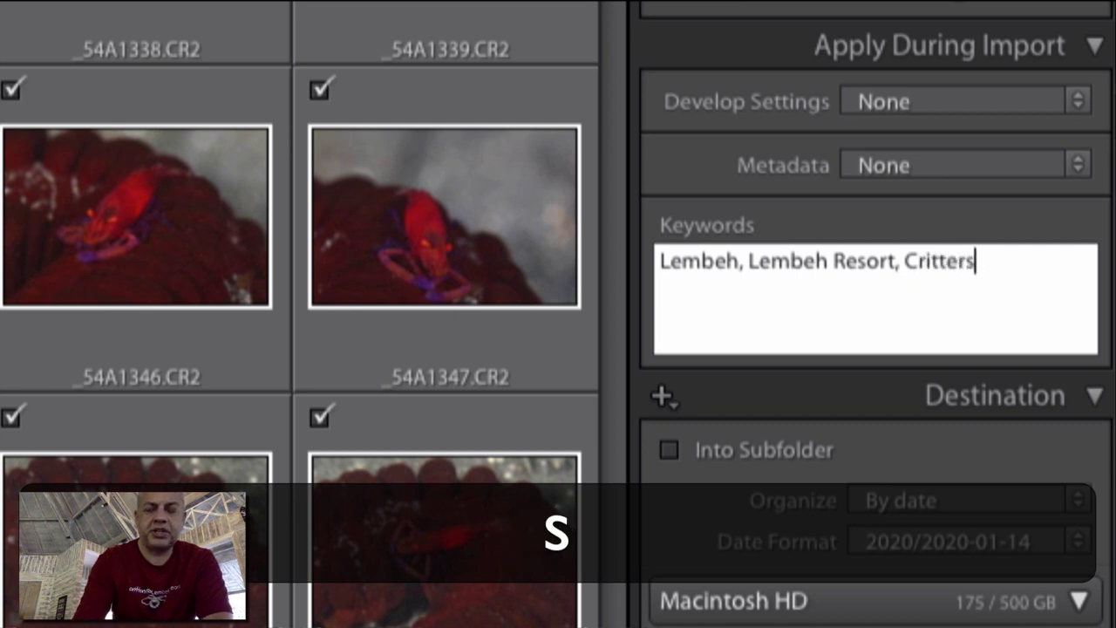
text(,)
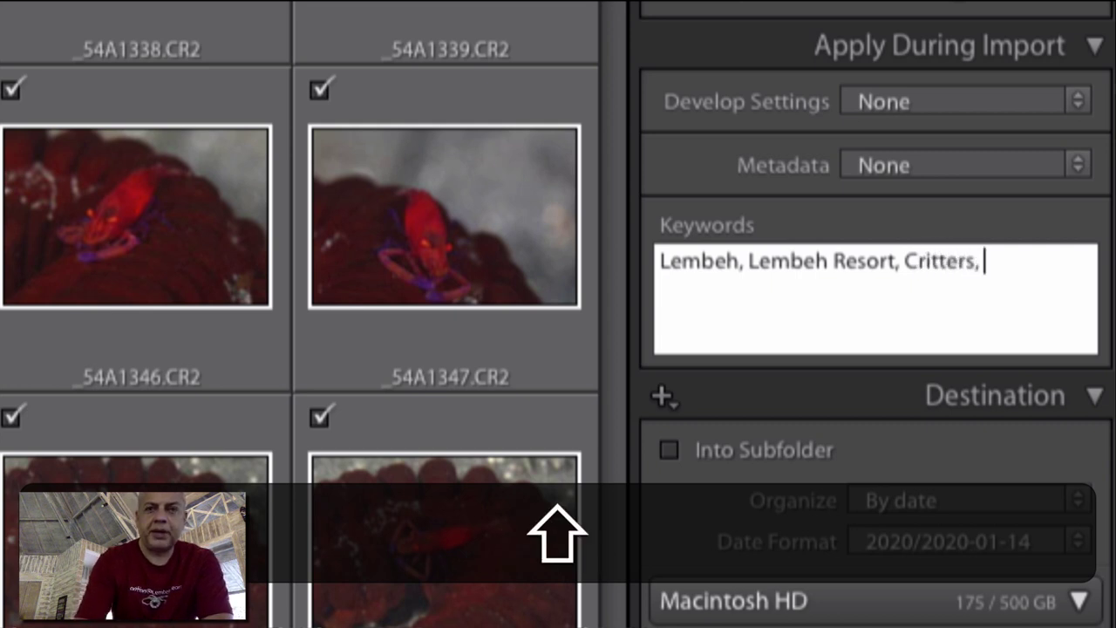
key(BackSpace)
key(BackSpace)
key(BackSpace)
key(BackSpace)
key(BackSpace)
key(BackSpace)
key(BackSpace)
key(BackSpace)
key(BackSpace)
key(BackSpace)
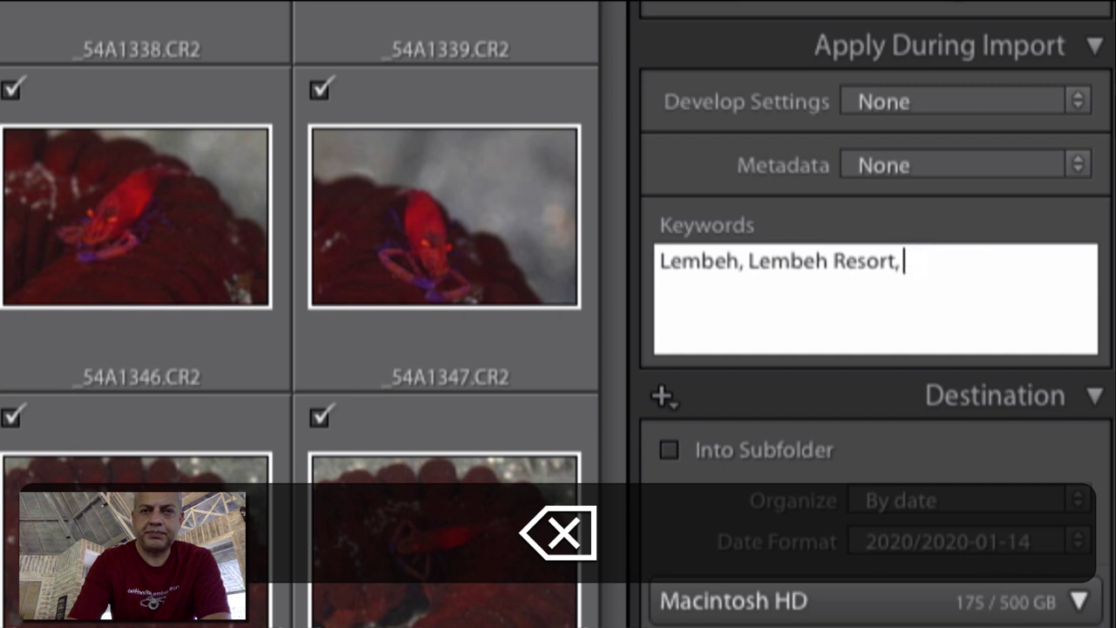
text(Capt)
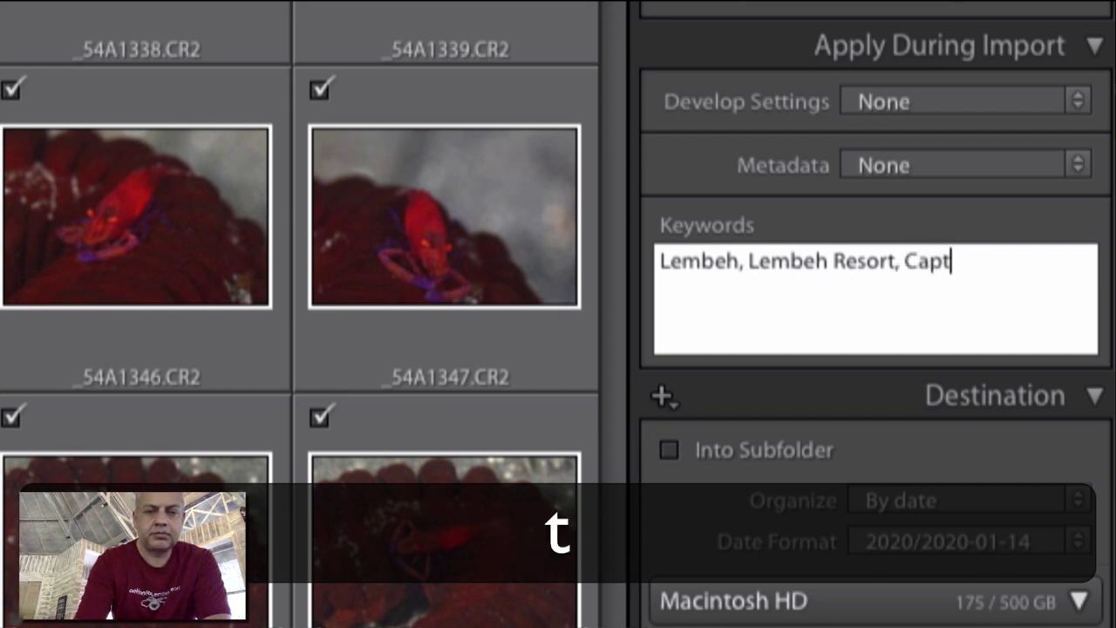
text(iuring)
key(BackSpace)
key(BackSpace)
key(BackSpace)
key(BackSpace)
key(BackSpace)
key(BackSpace)
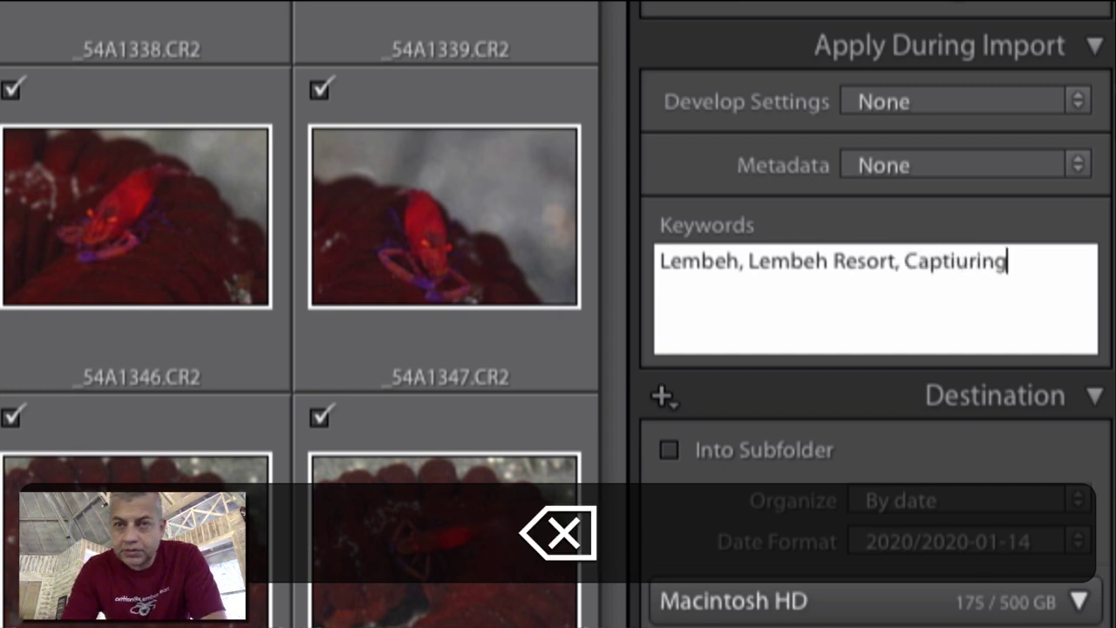
key(BackSpace)
key(BackSpace)
key(BackSpace)
key(BackSpace)
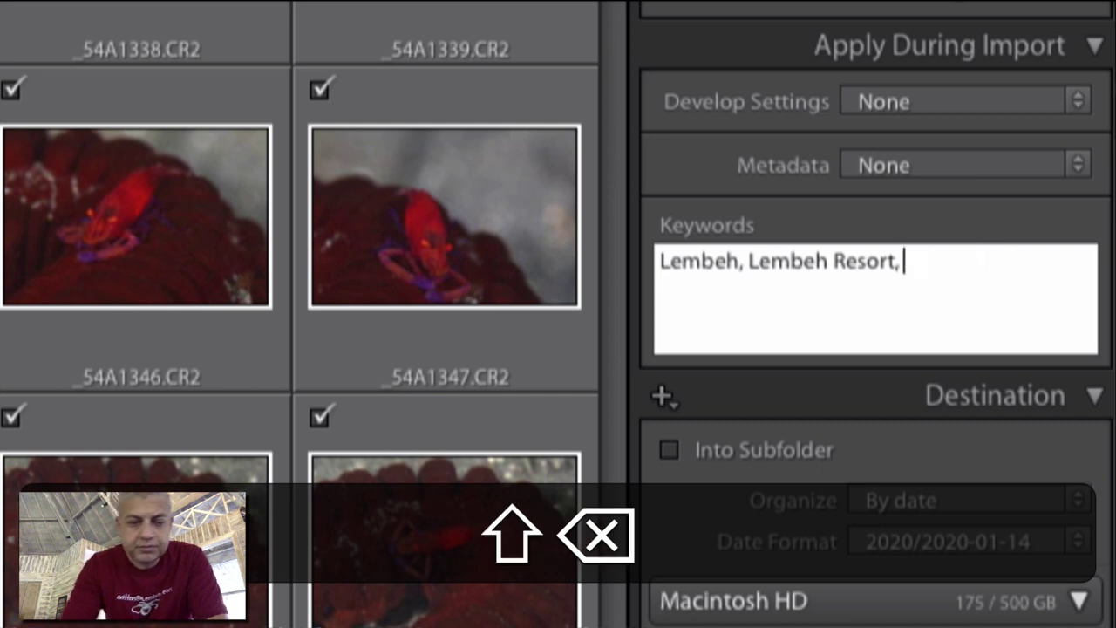
text(Capture)
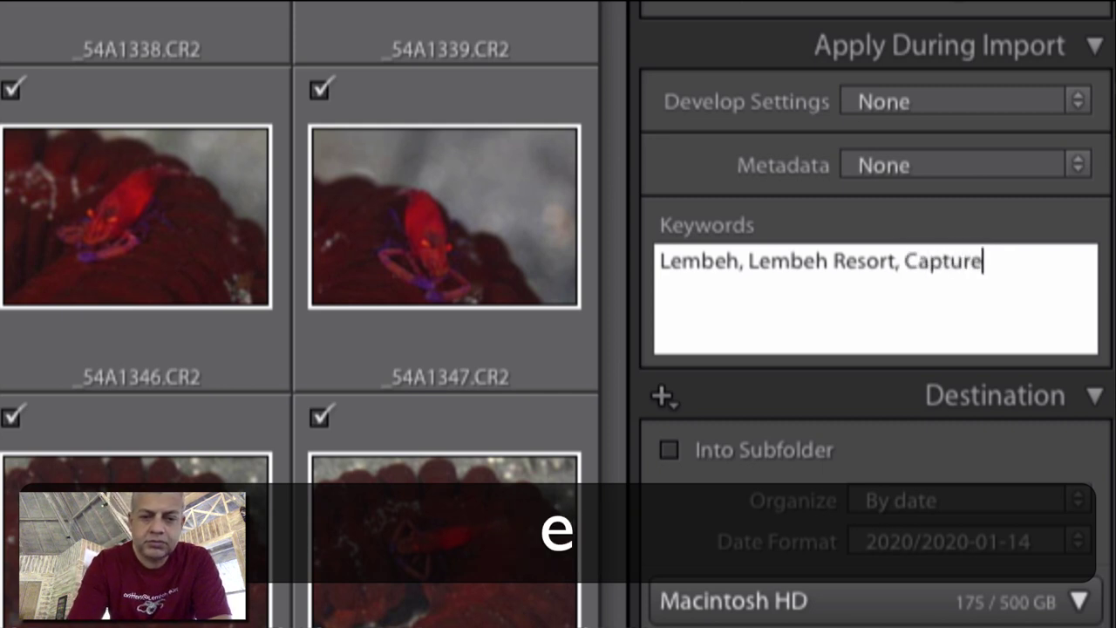
key(BackSpace)
text(ing )
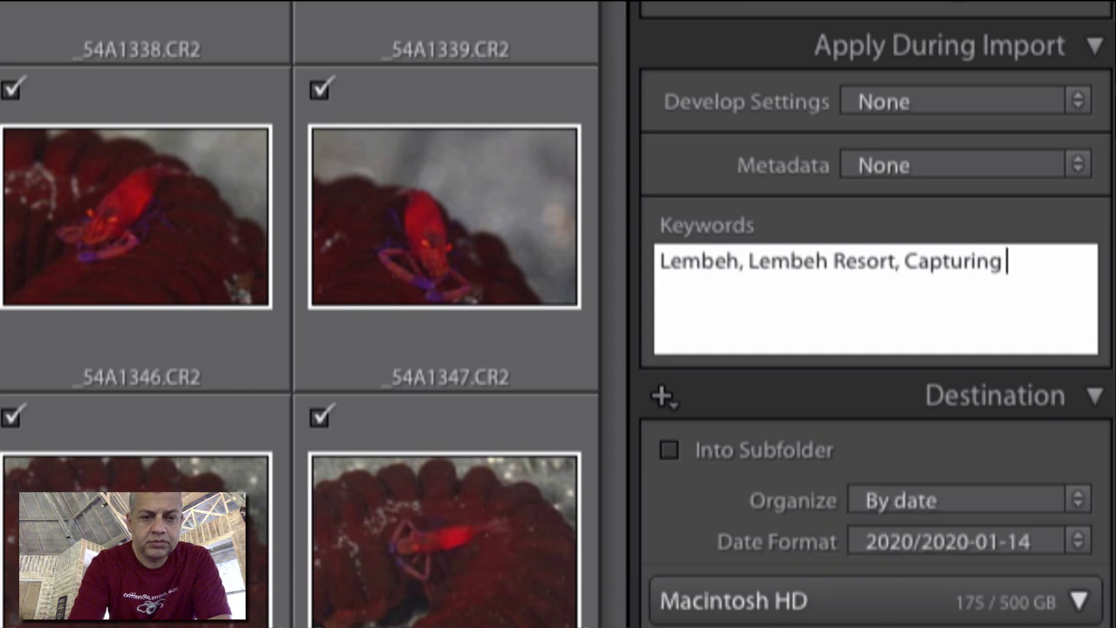
text(Critter)
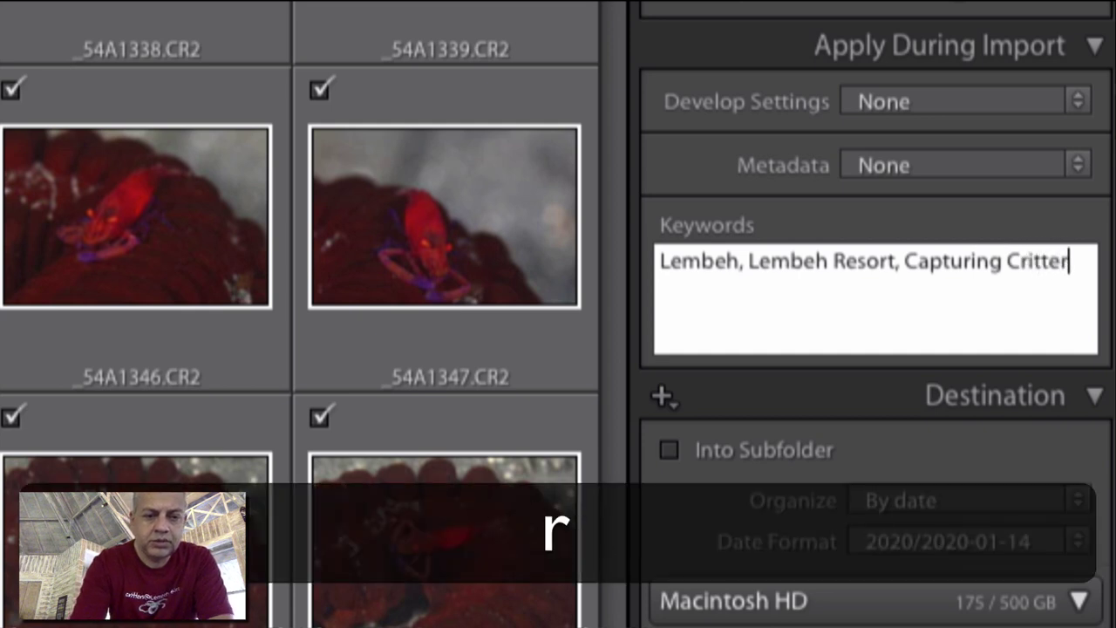
text(s, Wor)
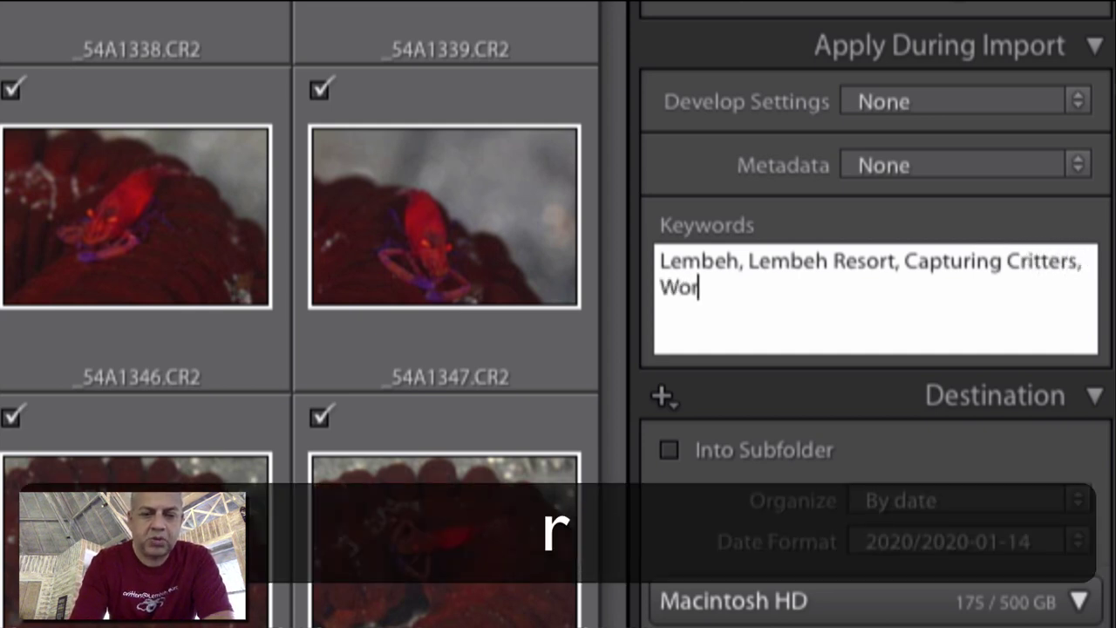
text(kshop,)
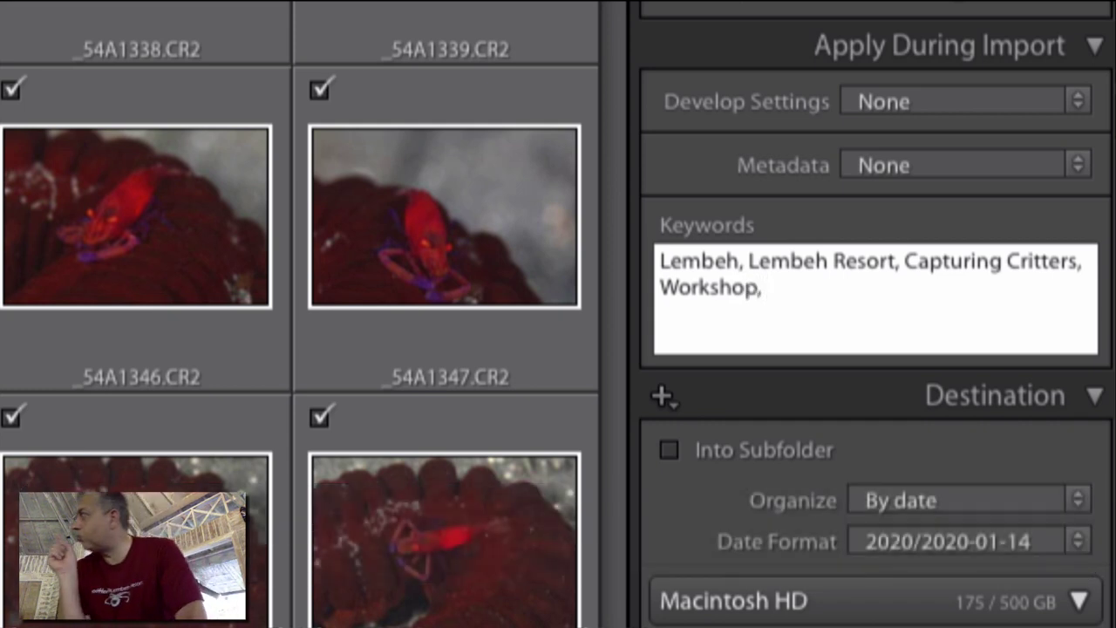
key(shift)
text(Hairball)
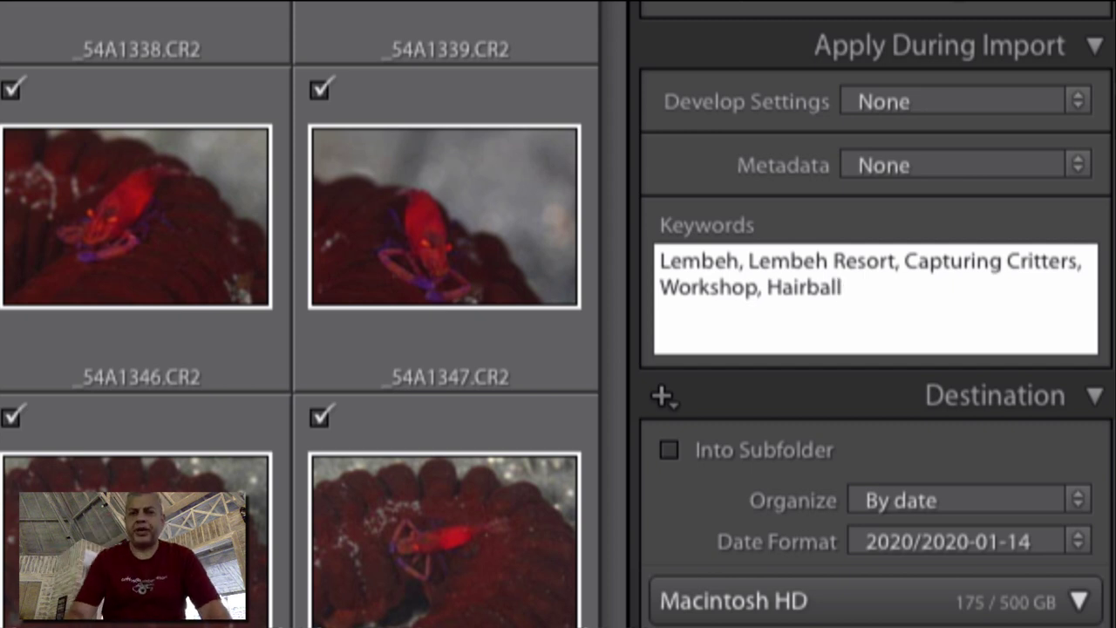
scroll(901, 315, down, 10)
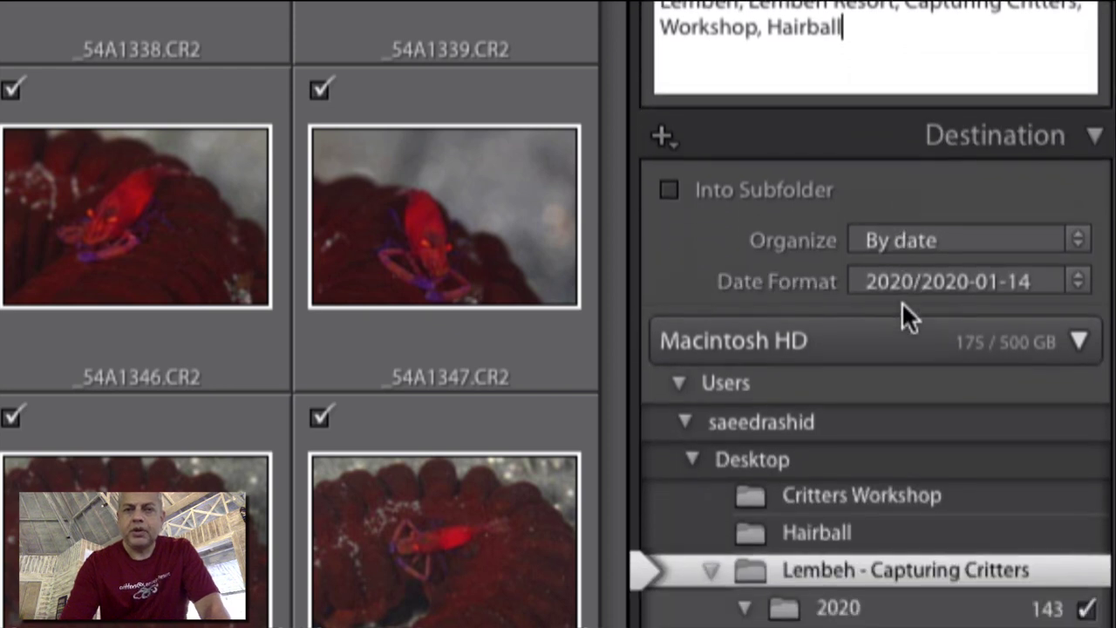
scroll(901, 302, down, 1)
scroll(901, 301, up, 1)
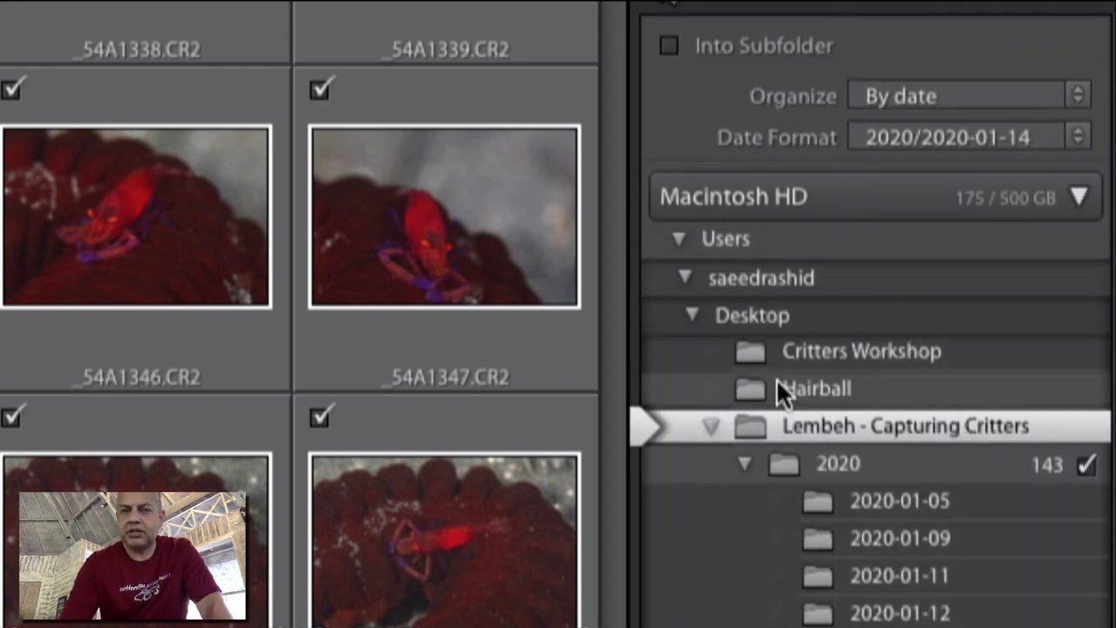
scroll(720, 414, up, 7)
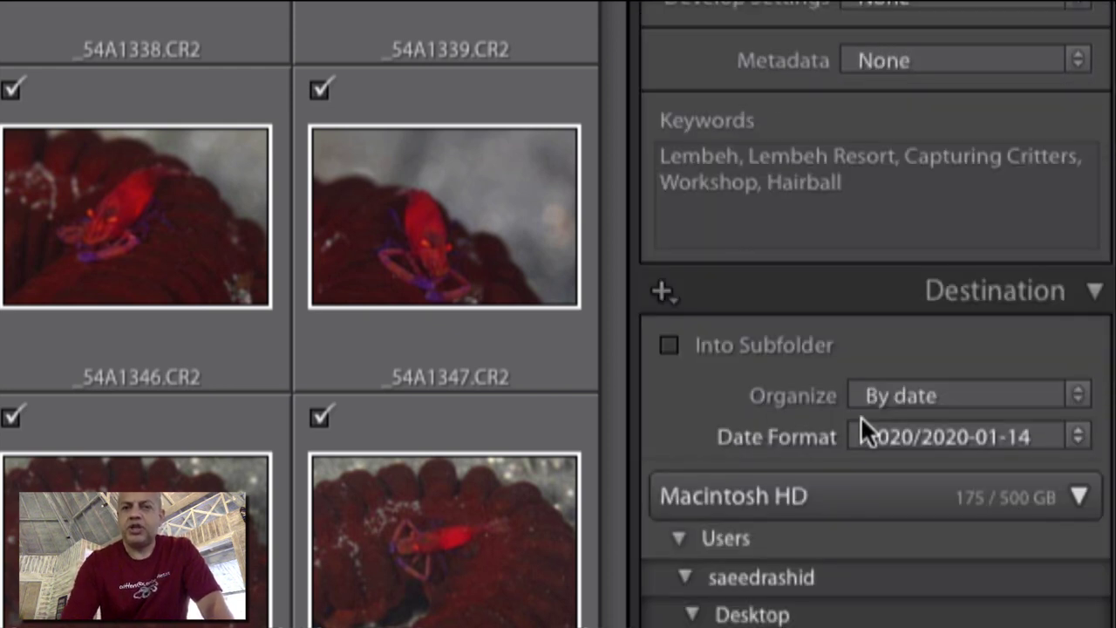
scroll(861, 416, down, 1)
scroll(860, 416, up, 1)
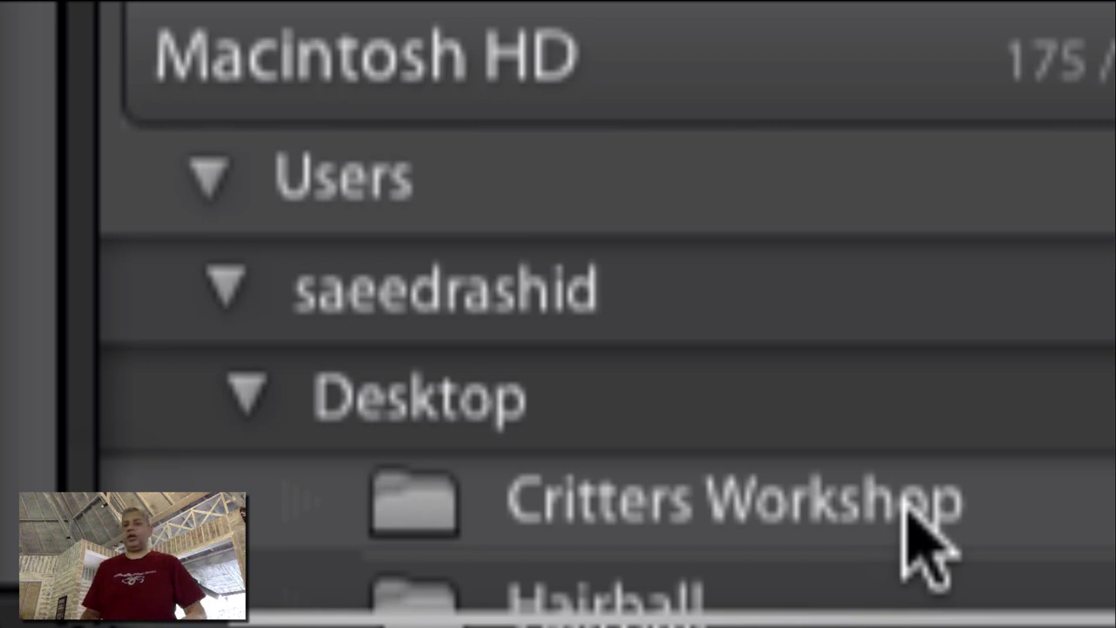
Select the Desktop's Critters Workshop folder as the import destination for the 143 photos
click(905, 507)
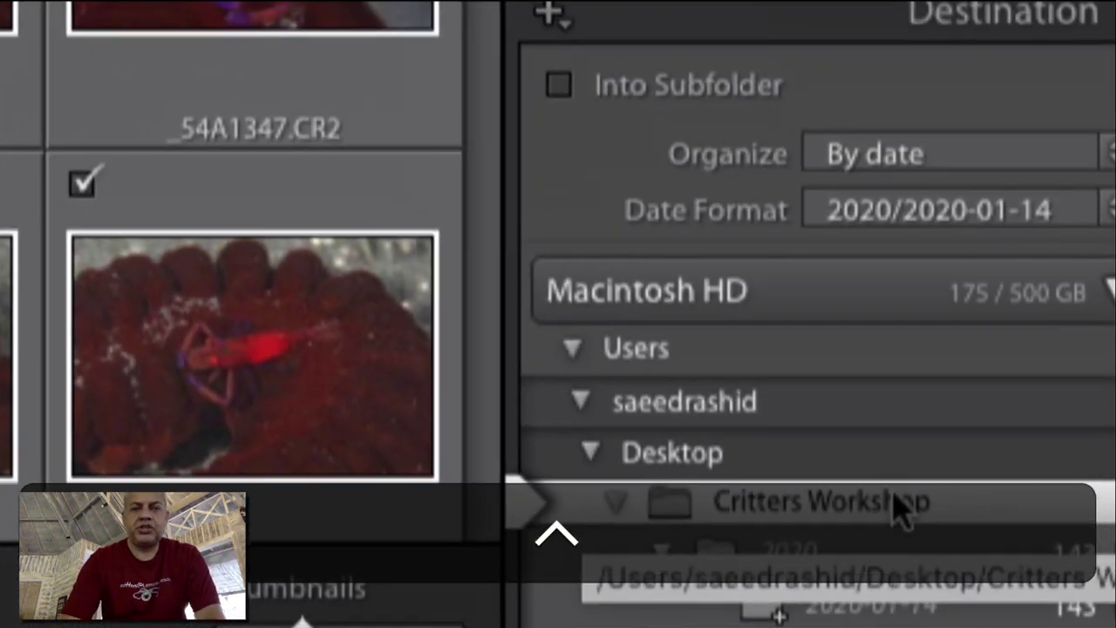
scroll(904, 515, down, 3)
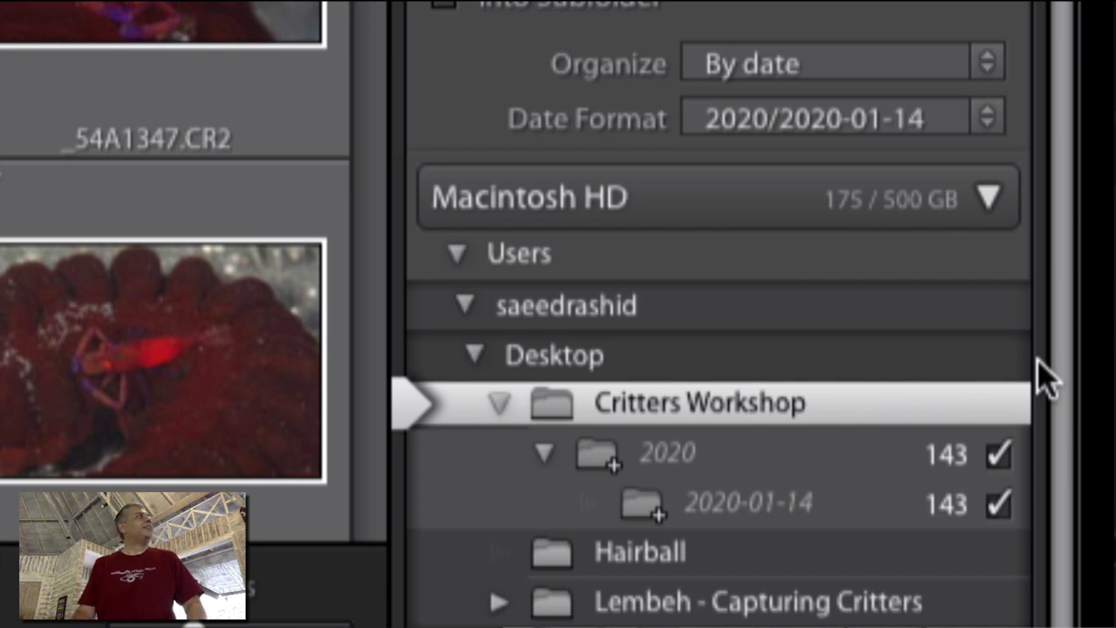
scroll(1043, 375, down, 2)
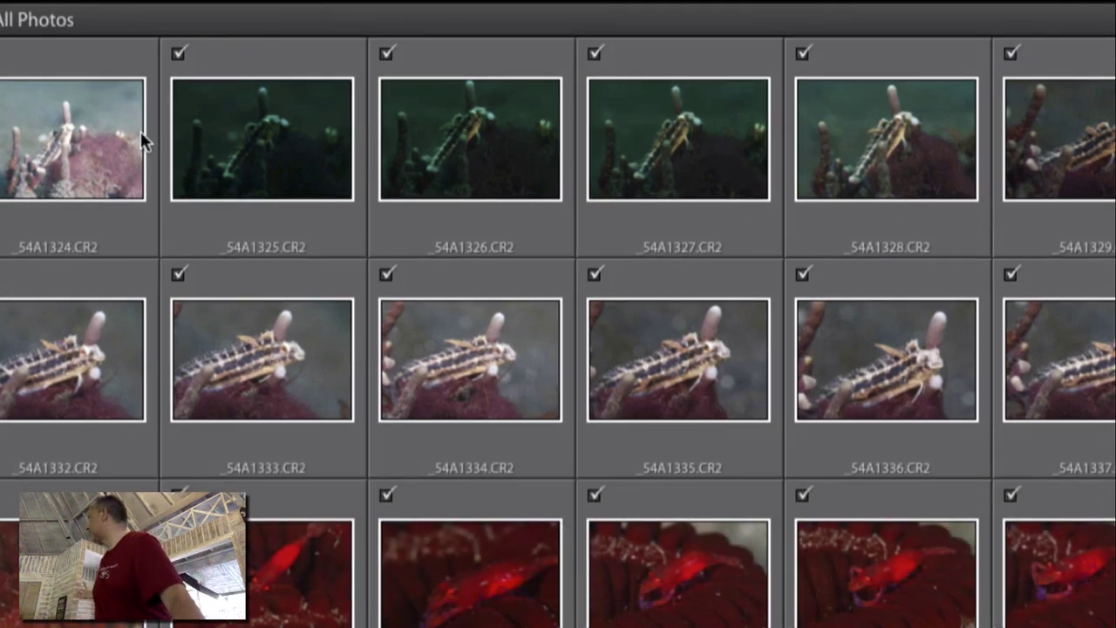
mouse_move(141, 130)
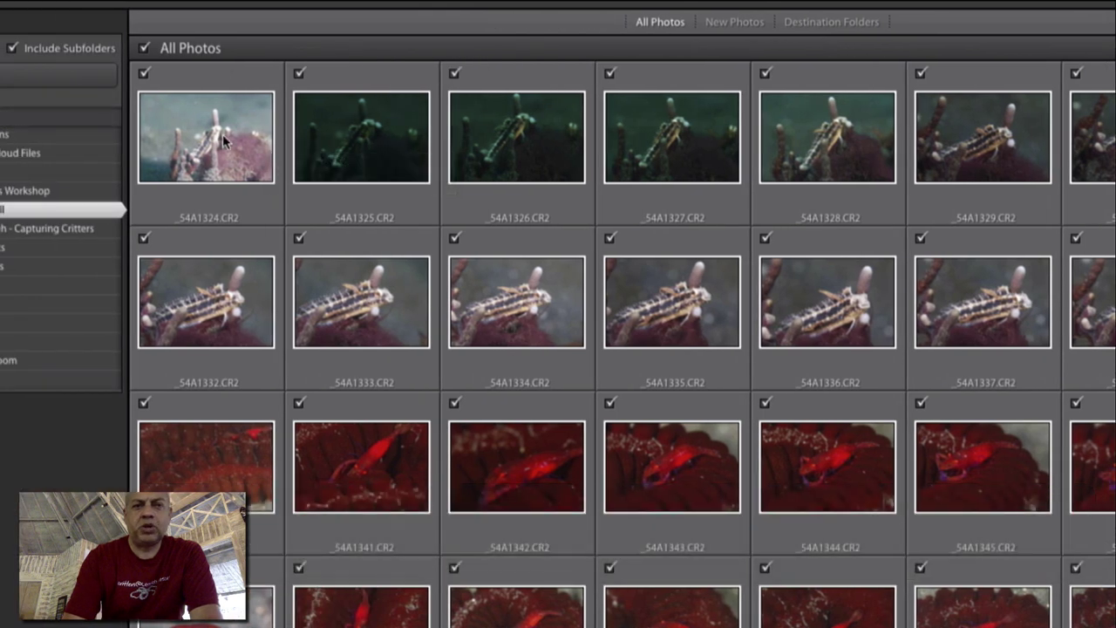
click(144, 403)
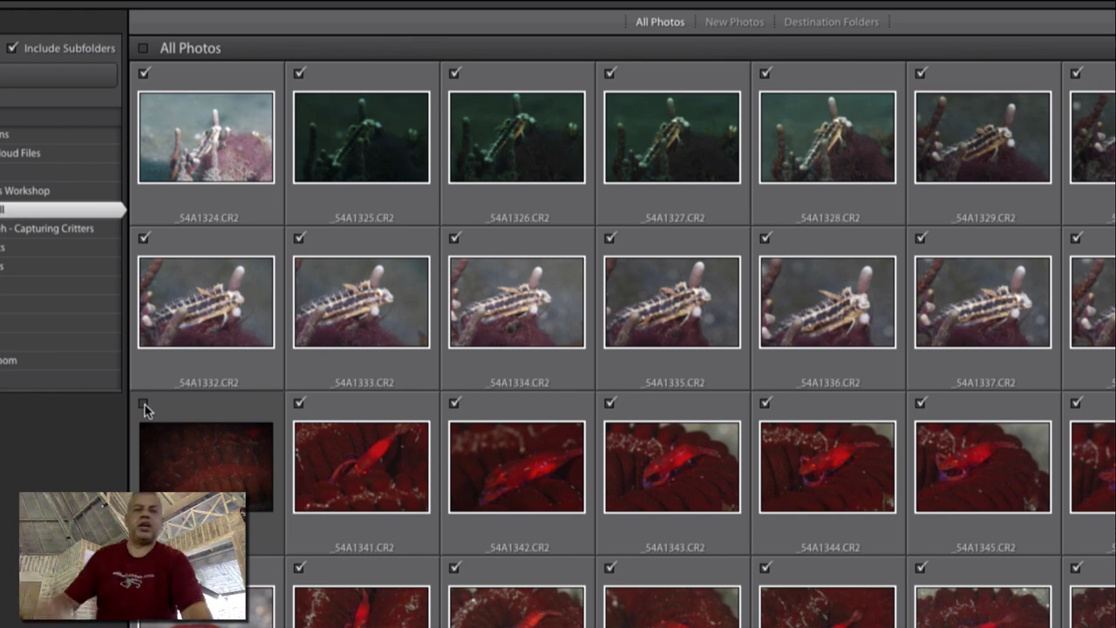
click(144, 404)
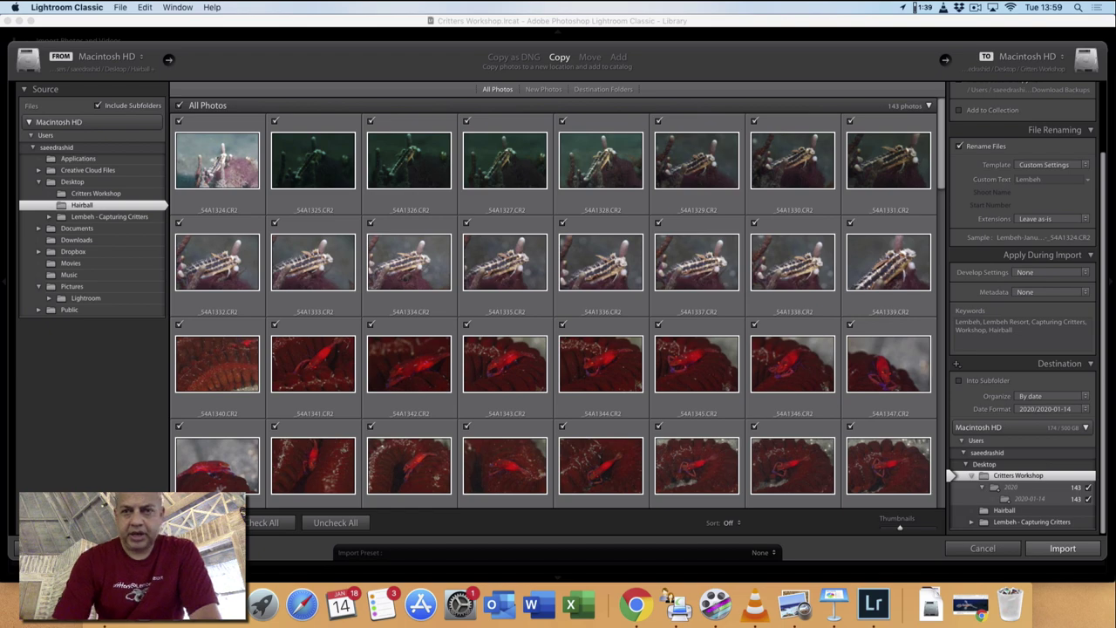
Import the 143 checked photos, then open shrimp photo _54A1342 in Loupe view
key(Return)
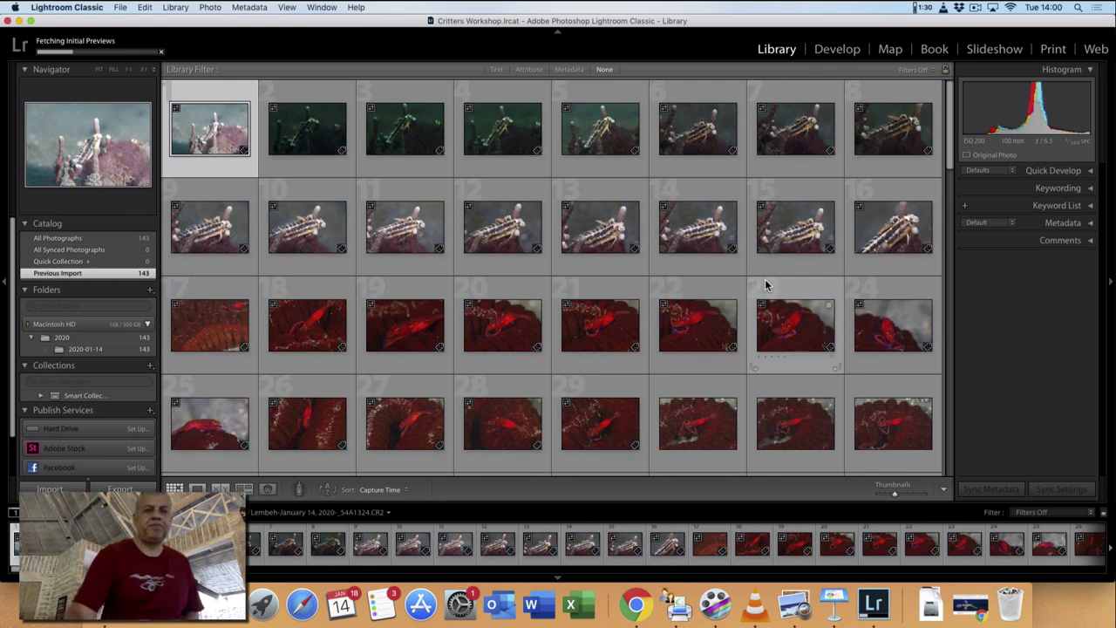
double_click(405, 318)
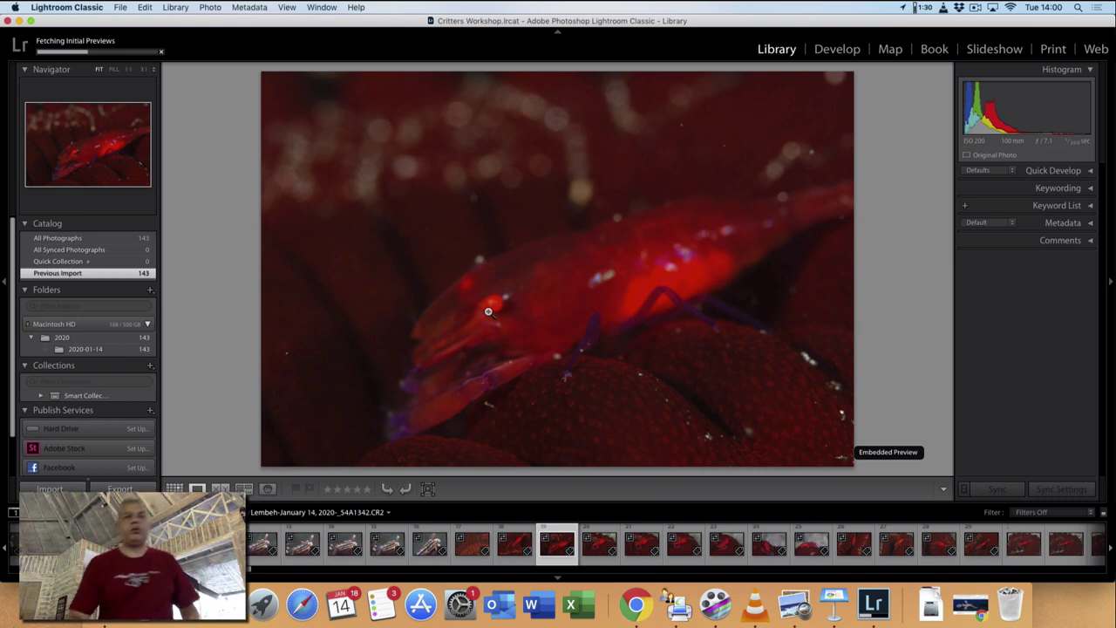
Open the Export dialog for the shrimp photo with Export To kept on Hard Drive
click(119, 7)
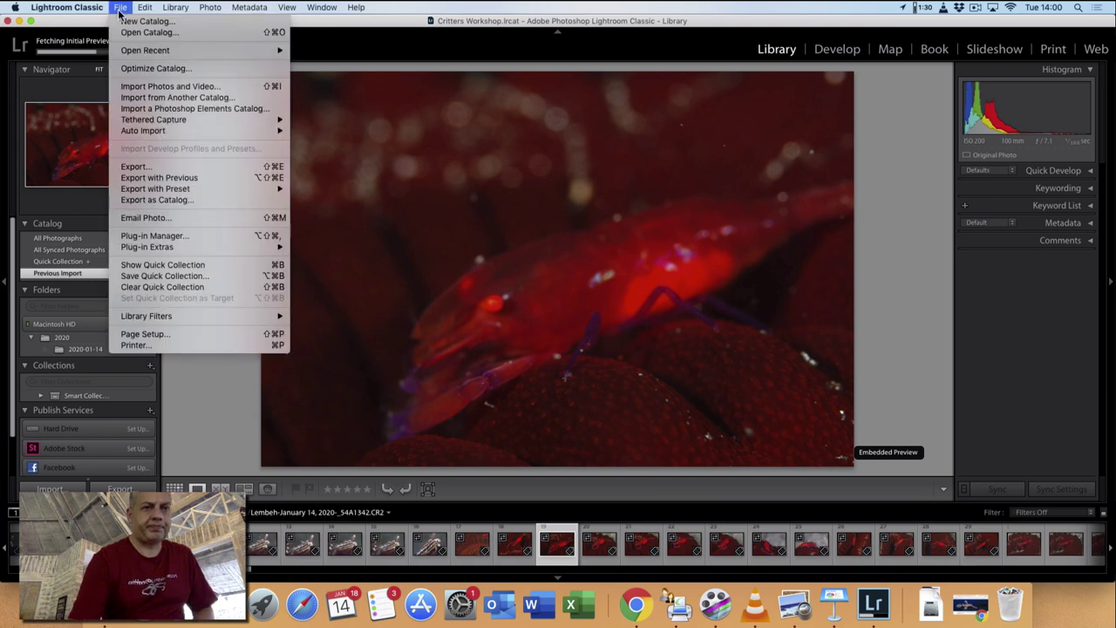
click(148, 171)
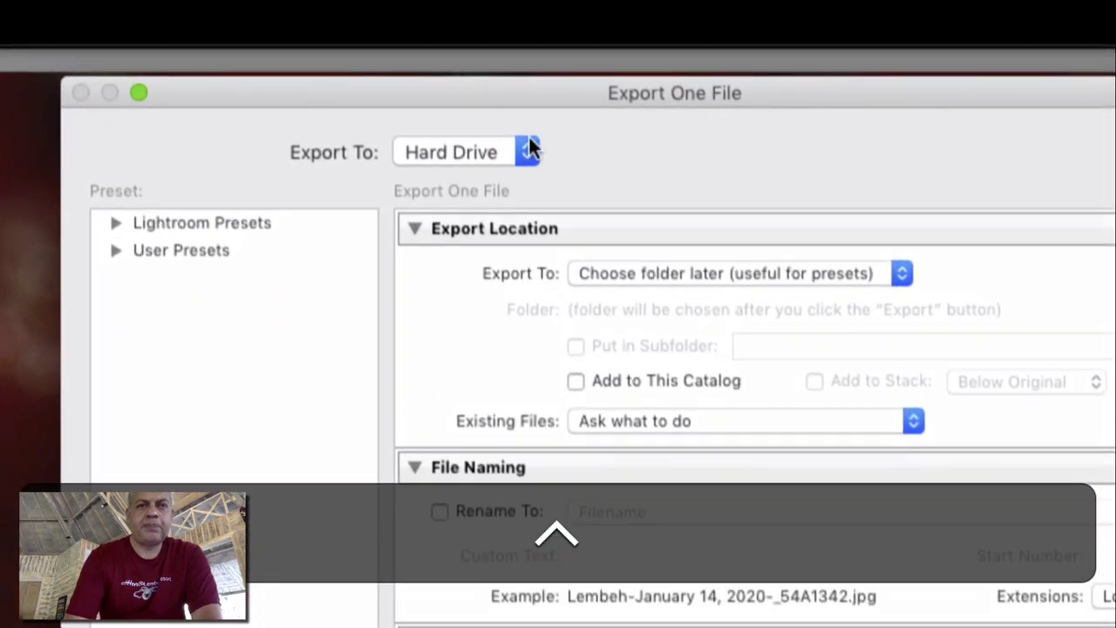
click(492, 113)
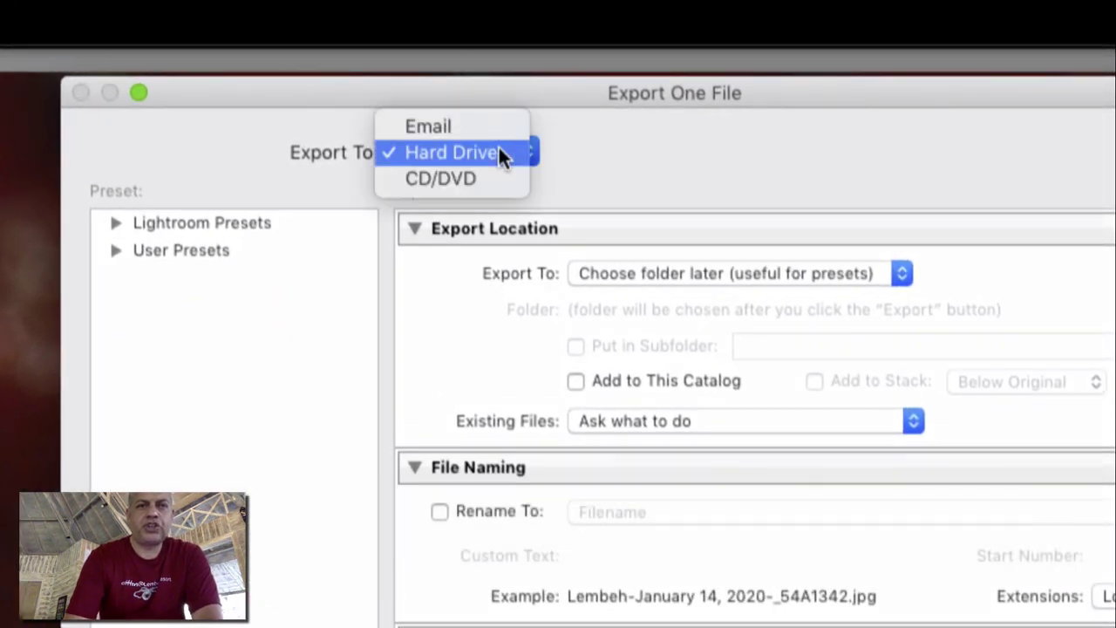
click(617, 146)
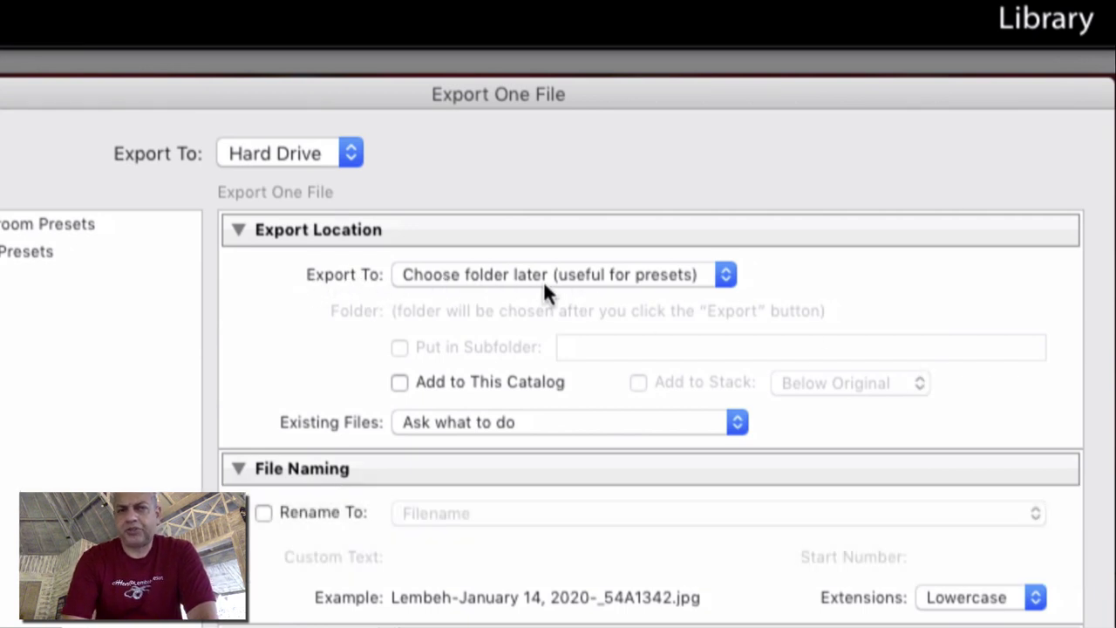
Enable Rename To with the Custom Name template and enter the photographer's name as custom text
scroll(771, 272, down, 5)
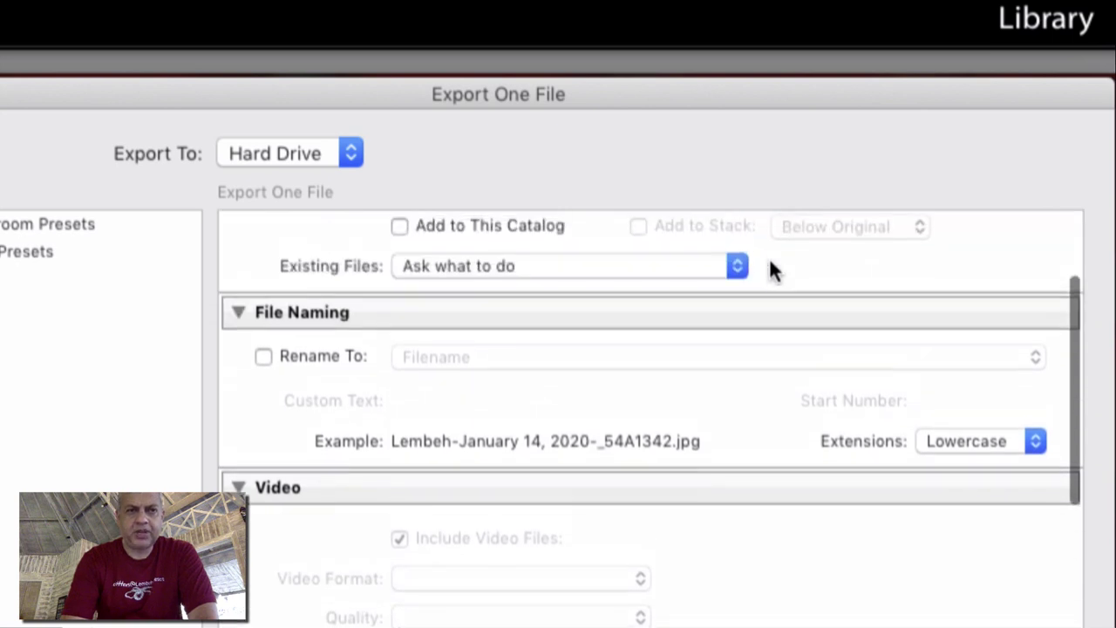
click(321, 358)
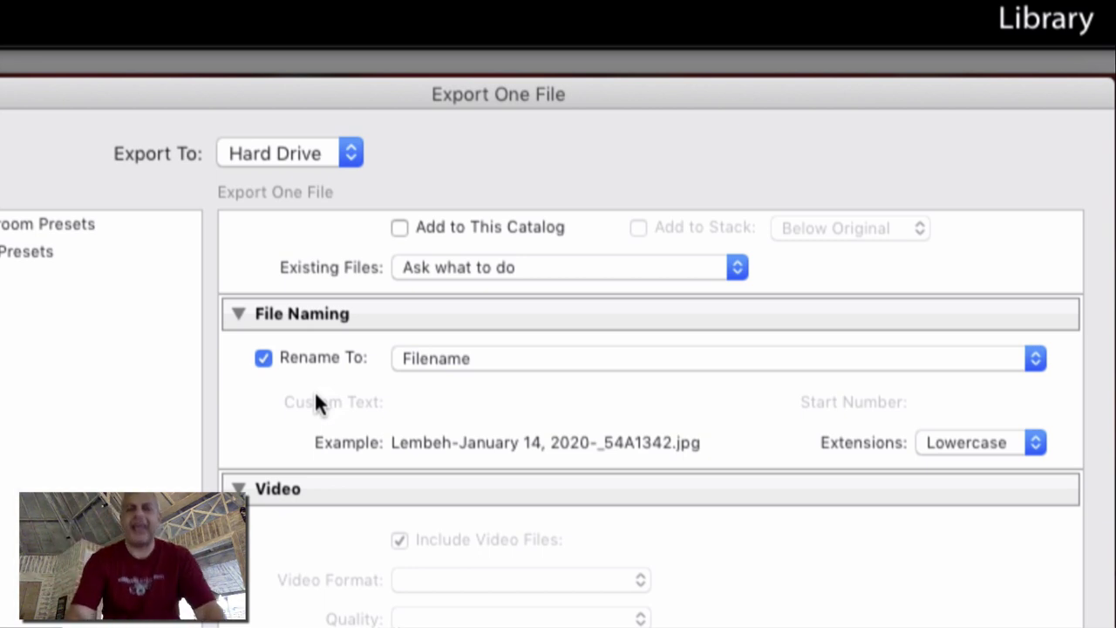
click(484, 356)
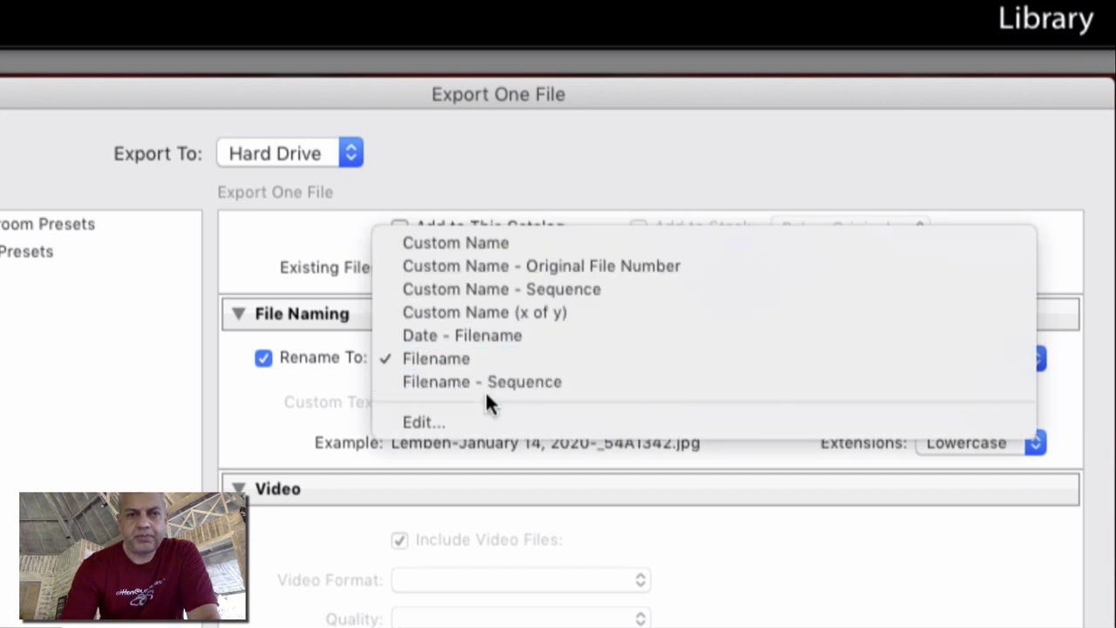
click(524, 244)
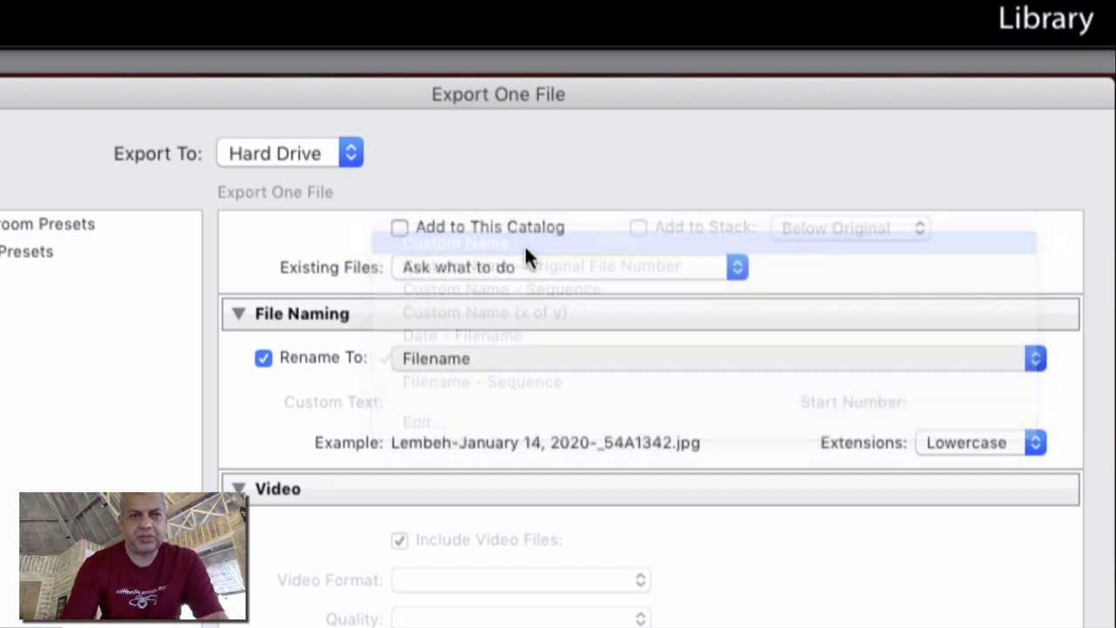
click(460, 397)
text(Saeed)
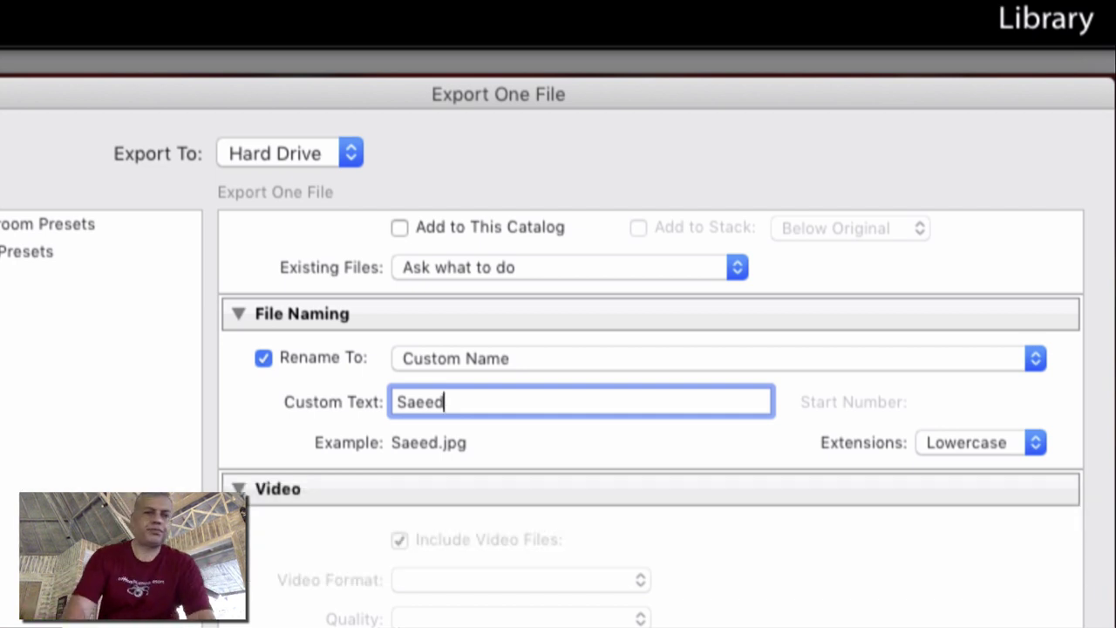
Change the export Image Format in File Settings from JPEG to DNG
scroll(586, 472, down, 10)
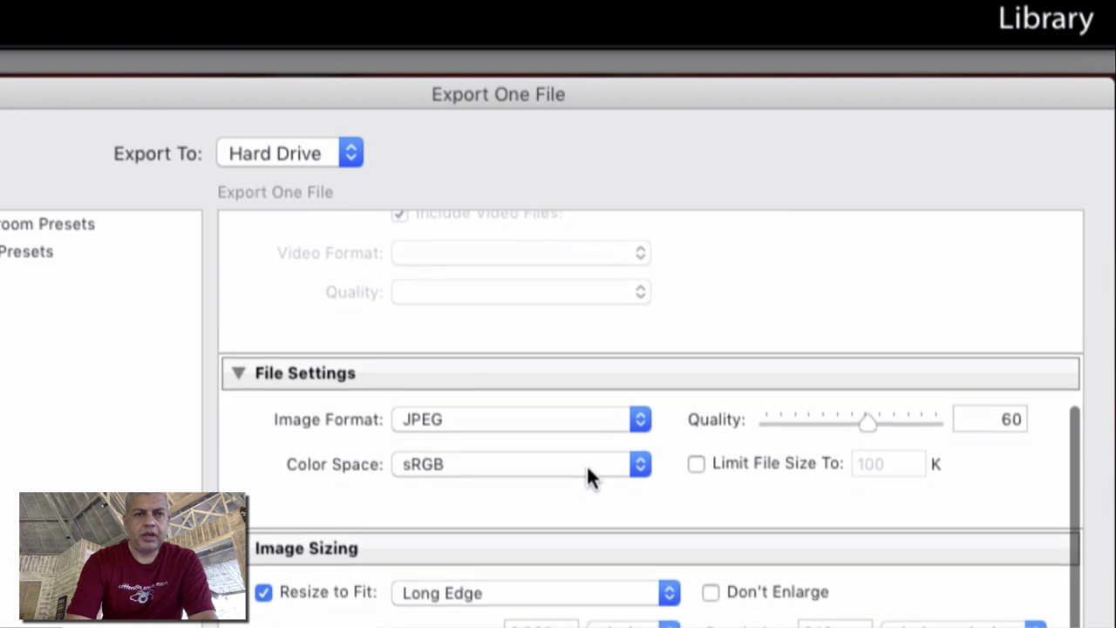
scroll(492, 443, up, 5)
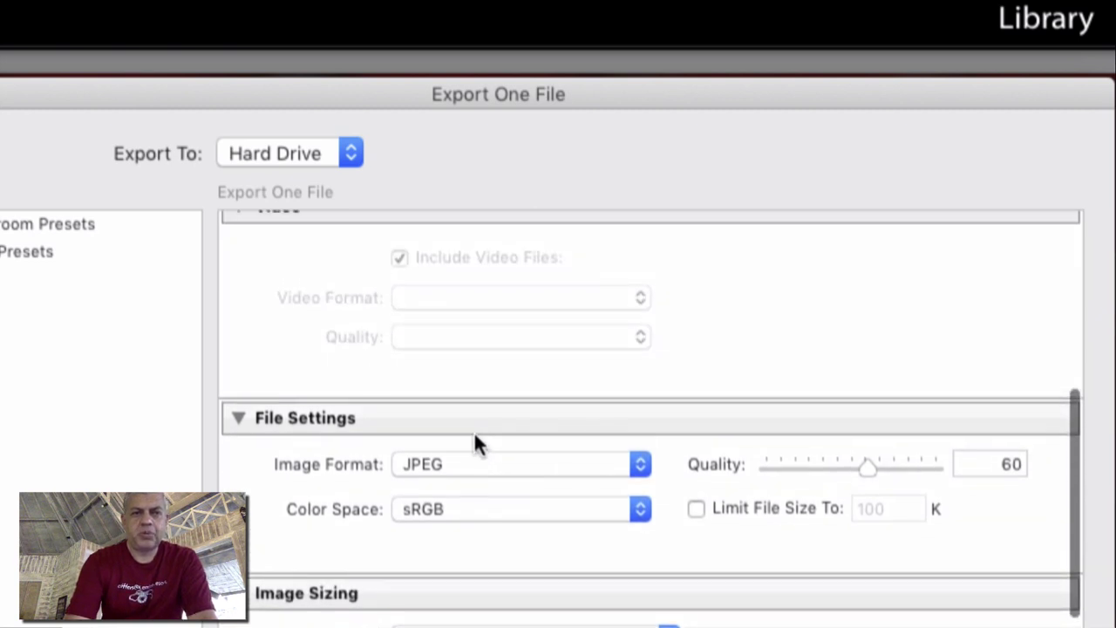
click(492, 464)
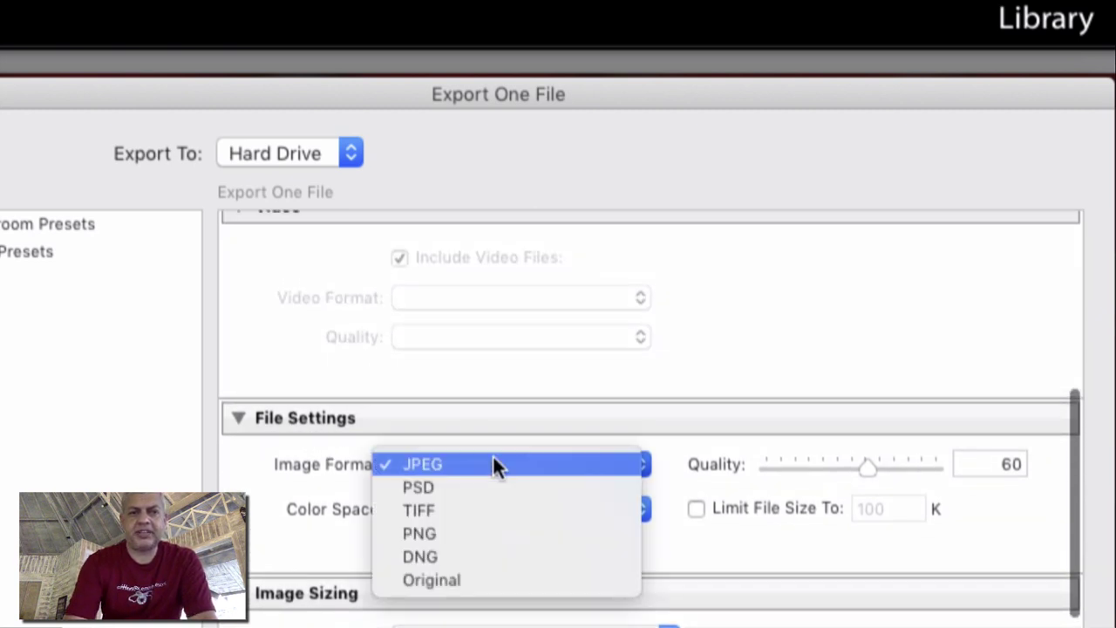
click(498, 556)
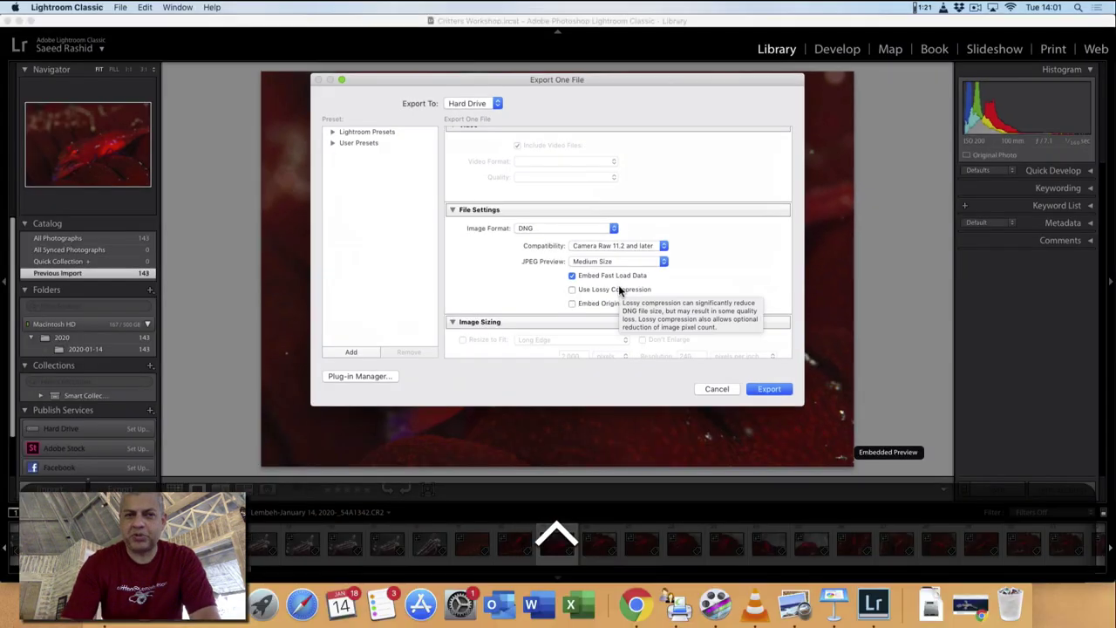
scroll(619, 289, down, 10)
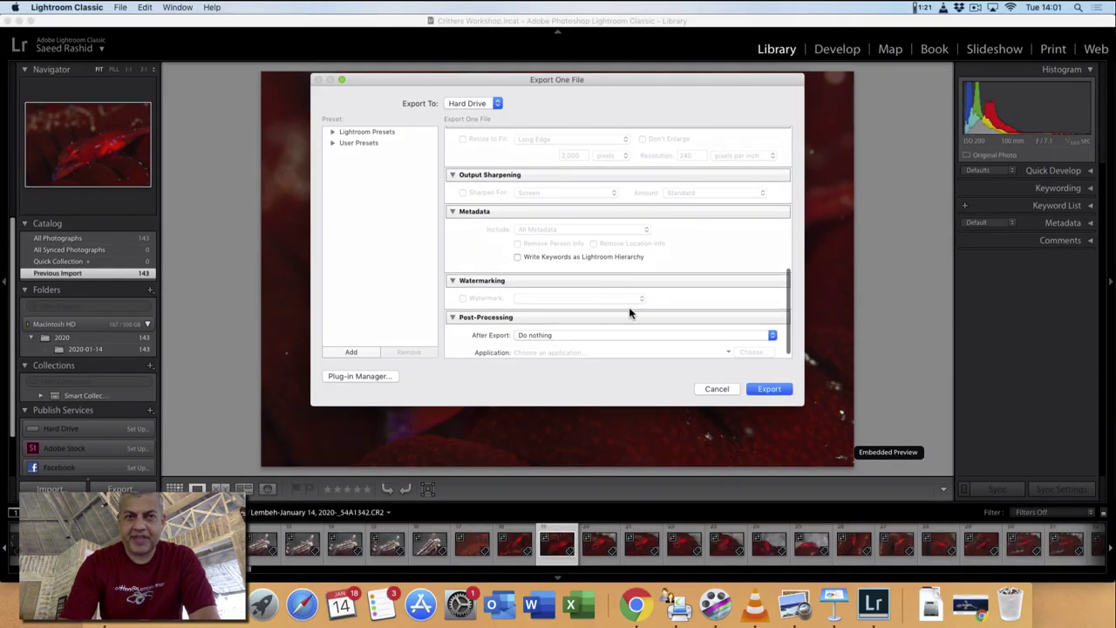
Run the export, accepting Desktop as the destination folder
click(778, 392)
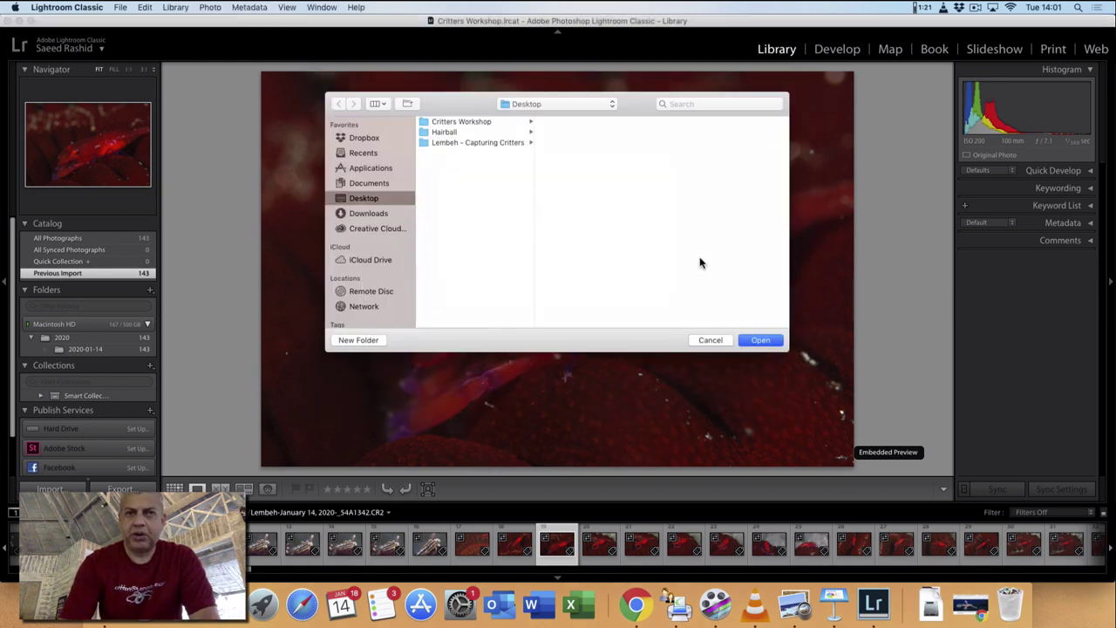
click(761, 339)
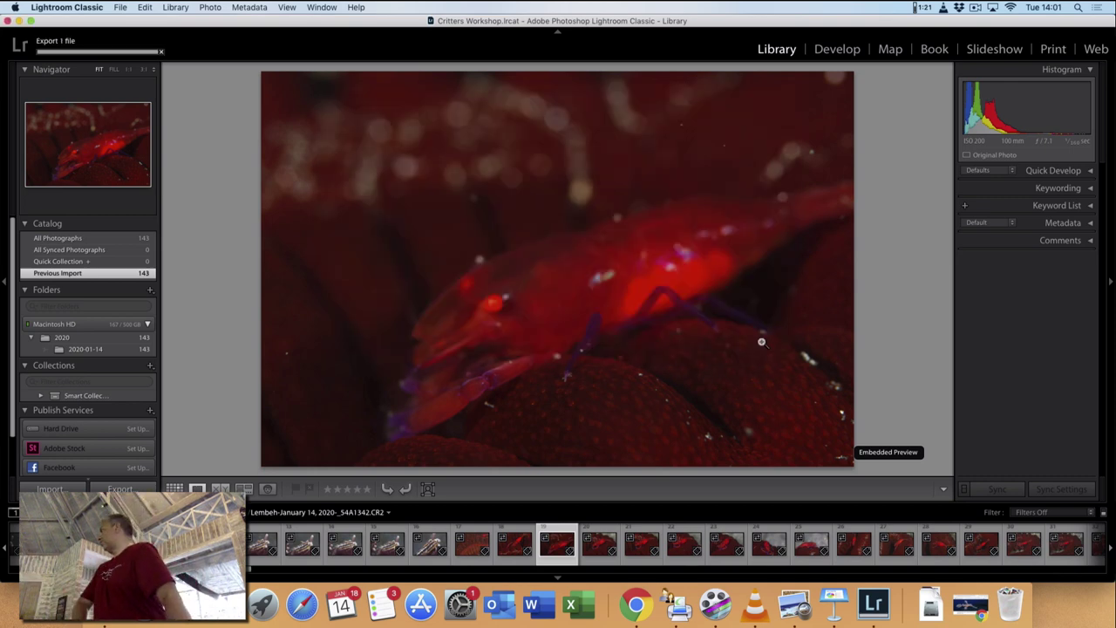